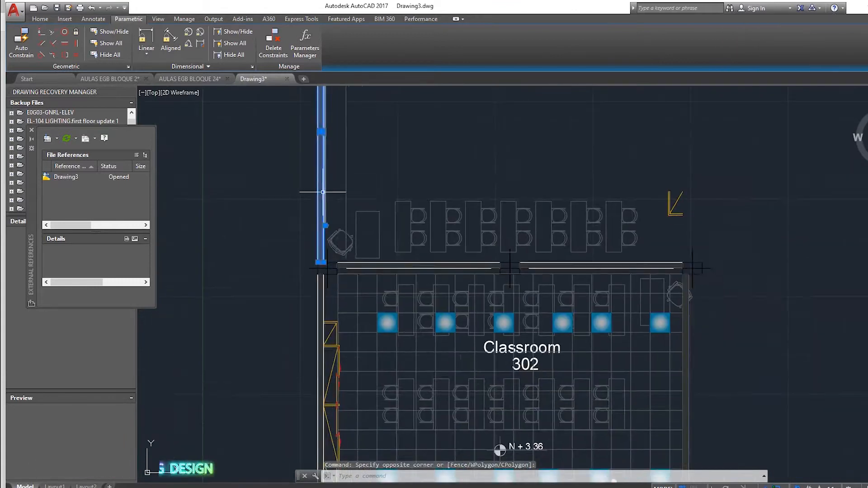
Step: Erase the selected vertical wall line on the left of the drawing
left_click(326, 137)
type("e")
key("Return")
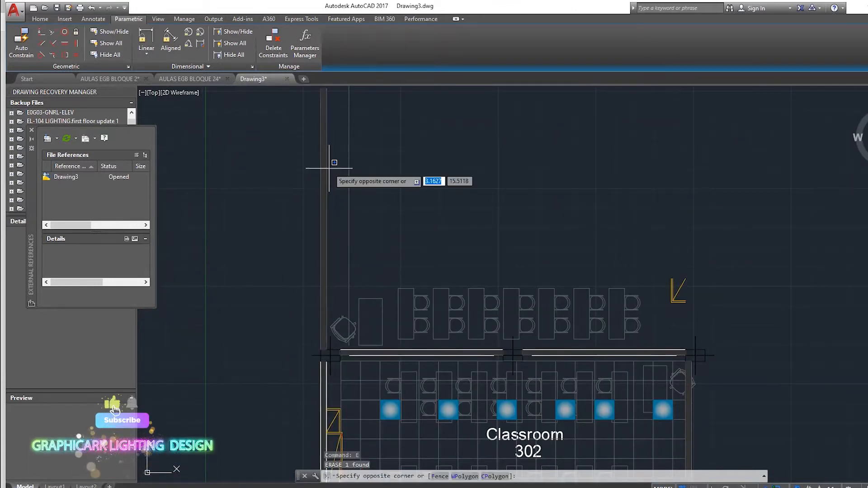
Step: Move the selected objects to realign them with the classroom walls
scroll(361, 191, "down", 2)
Step: Stretch the left wall line's endpoint upward using its grip
left_click(332, 168)
left_click(335, 290)
left_click(339, 289)
left_click(335, 127)
left_click(340, 127)
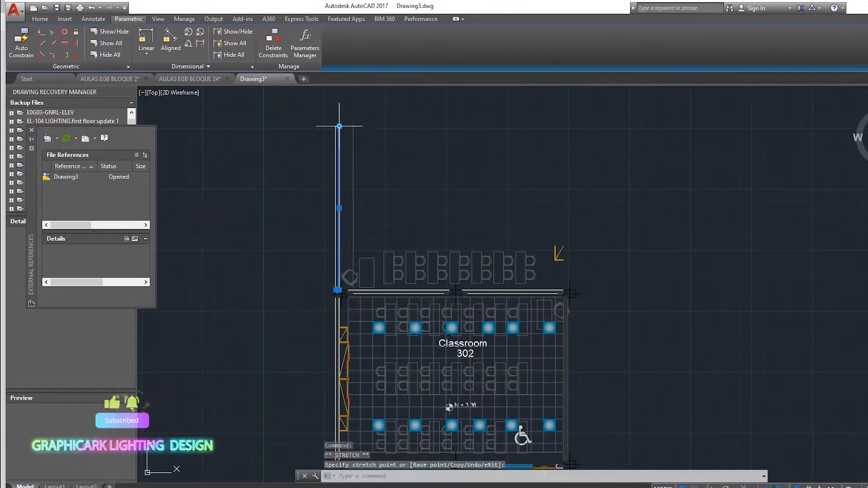
left_click(336, 152)
left_click(336, 127)
Step: Select the extra furniture and lines above the classroom and erase them
mouse_move(360, 241)
middle_mouse_down()
mouse_move(361, 300)
mouse_move(318, 253)
middle_mouse_up()
left_click(530, 299)
left_click(308, 258)
type("e")
key("Return")
scroll(482, 262, "down", 2)
left_click(580, 153)
left_click(360, 308)
type("m")
key("Return")
left_click(438, 283)
left_click(399, 332)
scroll(393, 292, "up", 6)
scroll(565, 226, "down", 2)
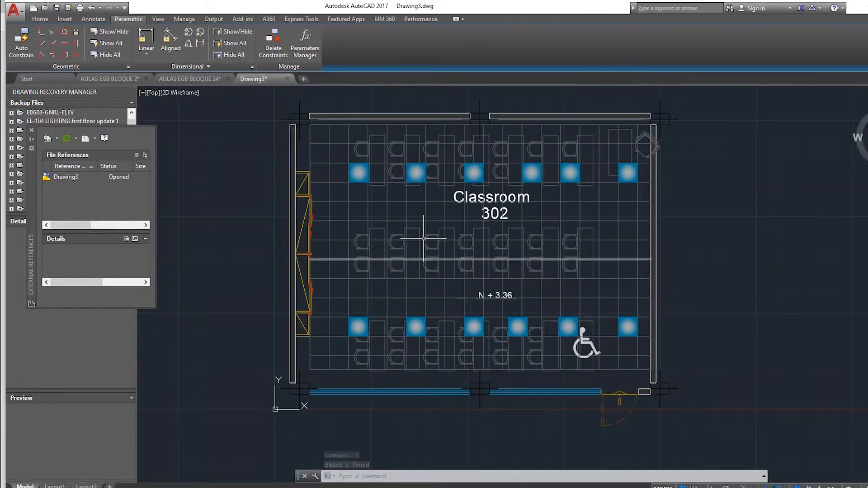
scroll(346, 352, "down", 2)
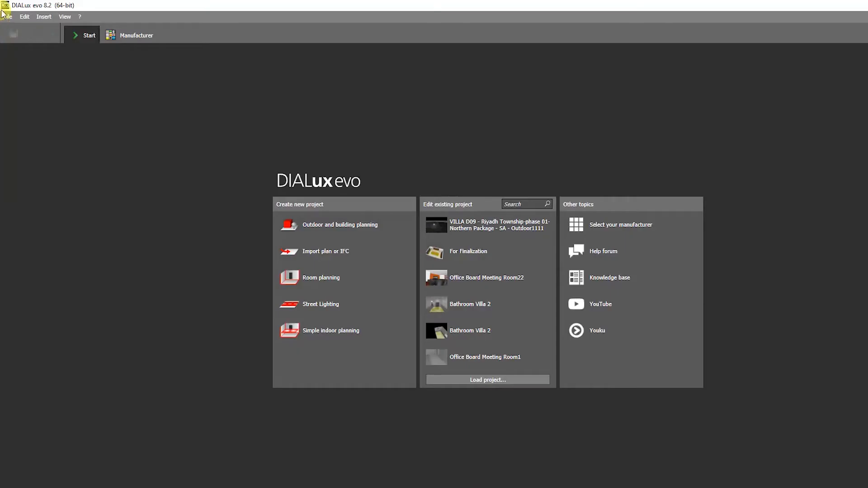
left_click(3, 15)
left_click(441, 281)
left_click(464, 252)
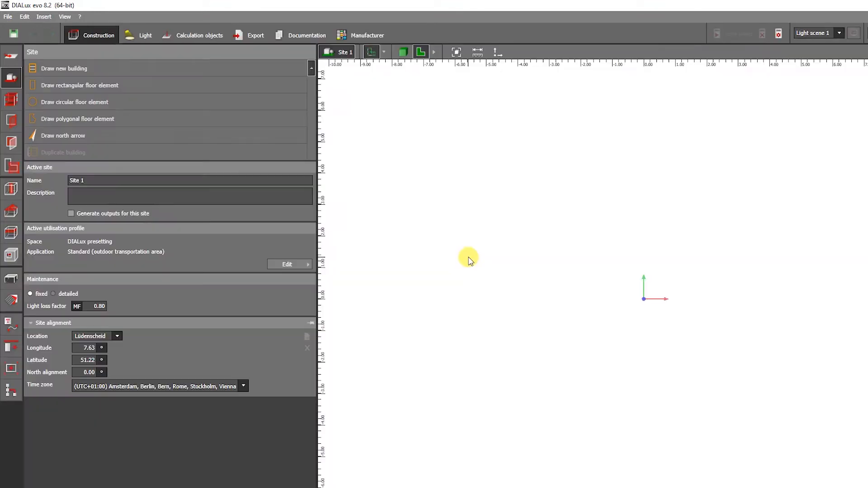
Step: Switch to DIALux evo and load the Classroom drawing as a plan
left_click(17, 57)
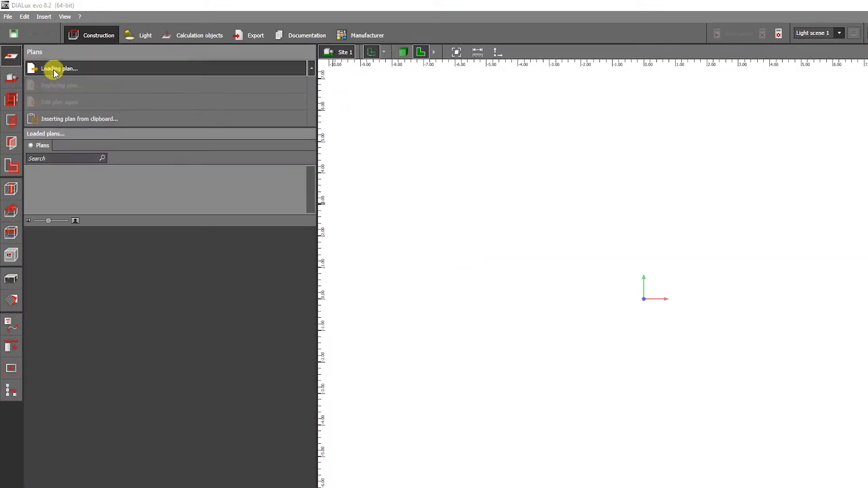
left_click(53, 68)
double_click(379, 89)
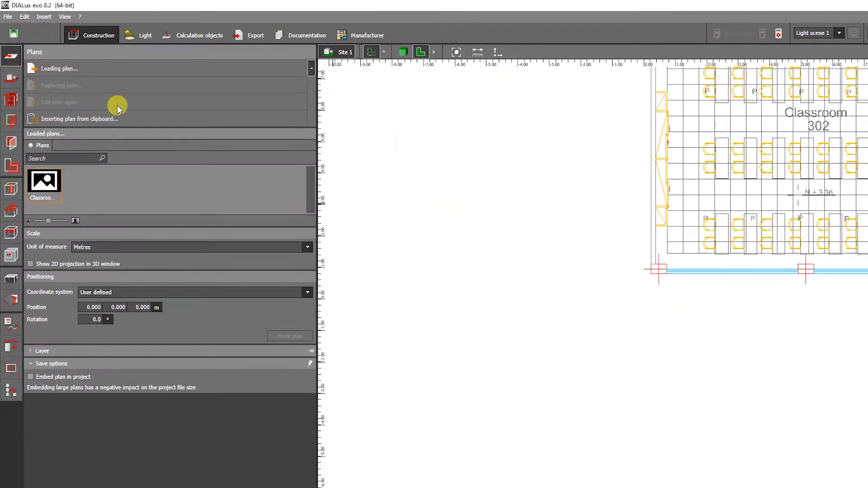
Step: Set the plan's unit of measure to Metres and enable showing the 2D projection in the 3D window
left_click(32, 260)
left_click(308, 208)
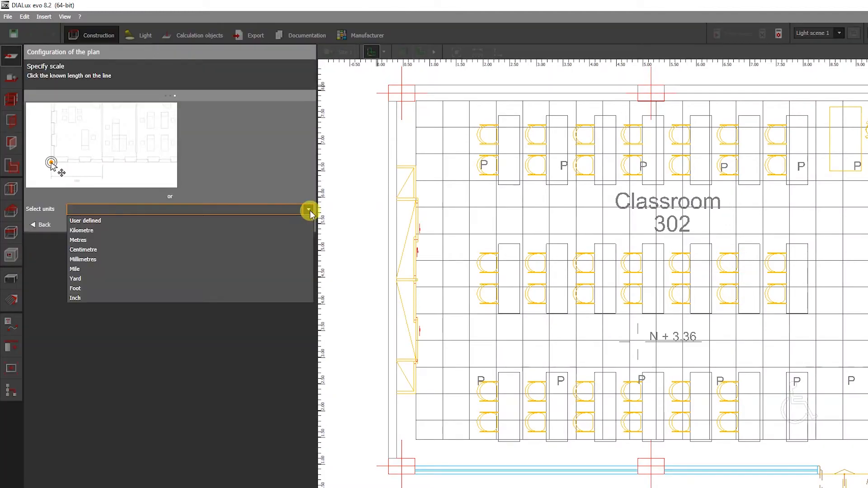
left_click(93, 236)
left_click(311, 236)
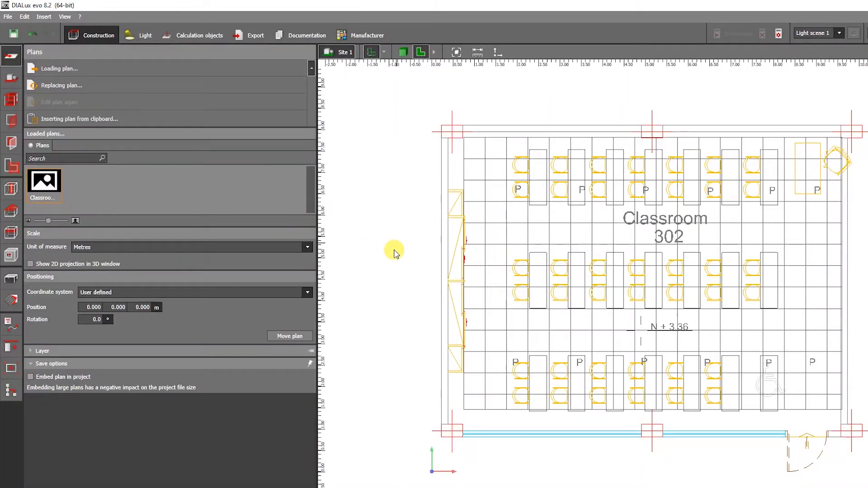
left_click(30, 263)
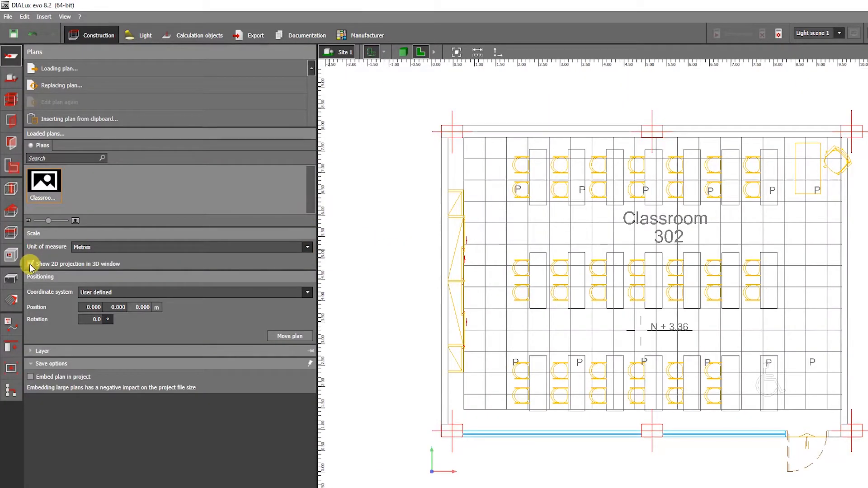
Step: Draw a new building by tracing the classroom's outer wall corners on the plan
left_click(12, 86)
left_click(83, 73)
left_click(442, 127)
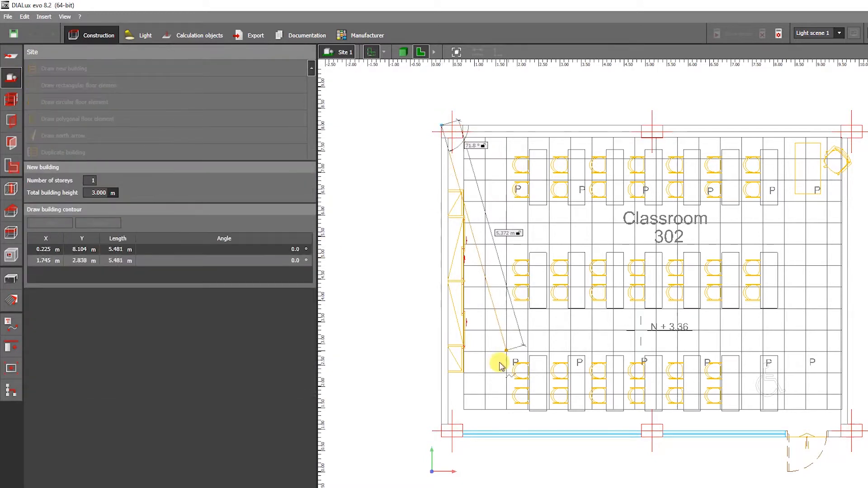
left_click(441, 437)
left_click(849, 437)
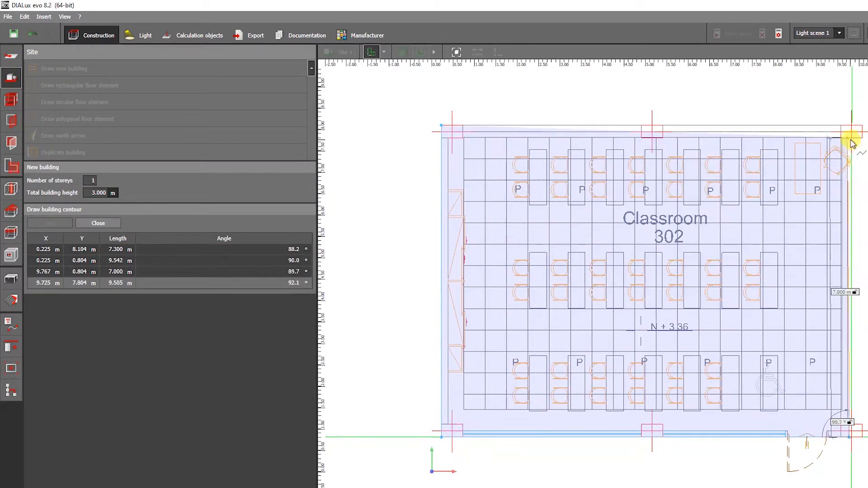
left_click(852, 129)
left_click(821, 141)
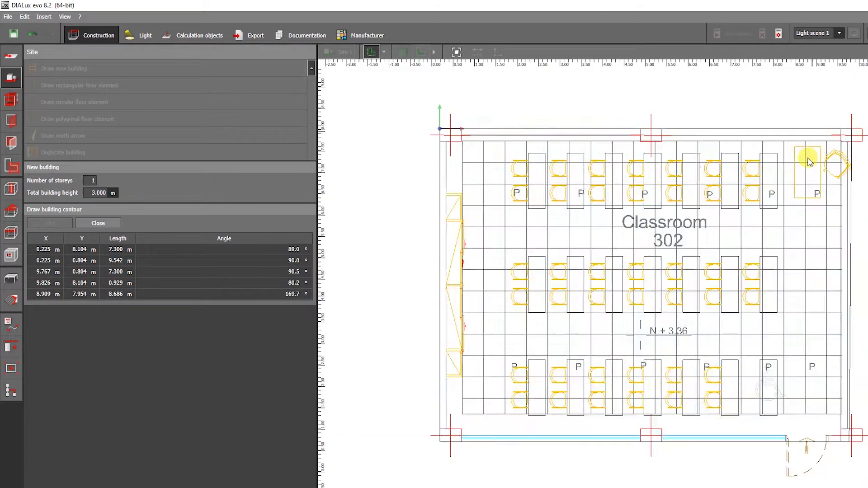
Step: Name the storey Classroom - 302 and set its storey height to 3.000 m
left_click(485, 53)
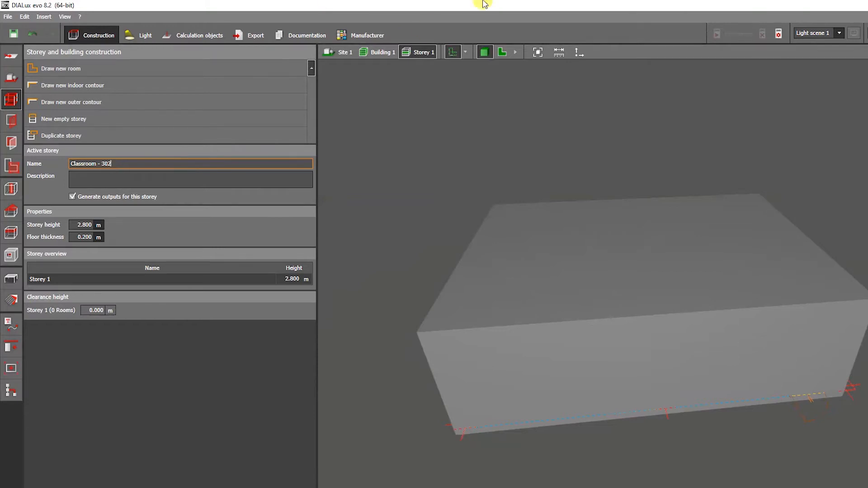
scroll(676, 117, "down", 1)
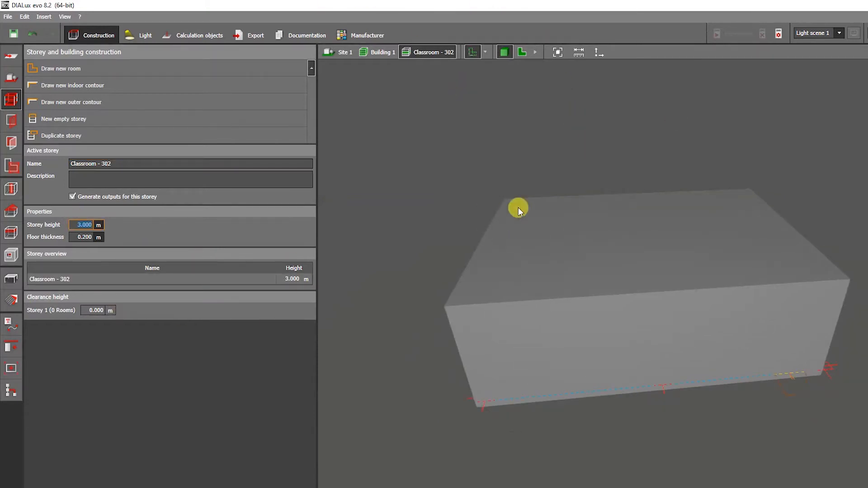
Step: Draw a new room by tracing the classroom's inner wall outline, including the column recesses
left_click(522, 53)
left_click(78, 69)
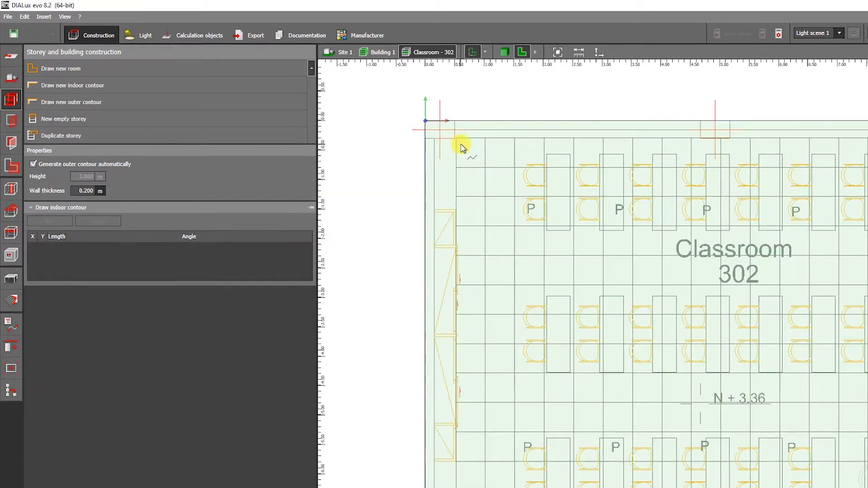
left_click(436, 136)
left_click(418, 442)
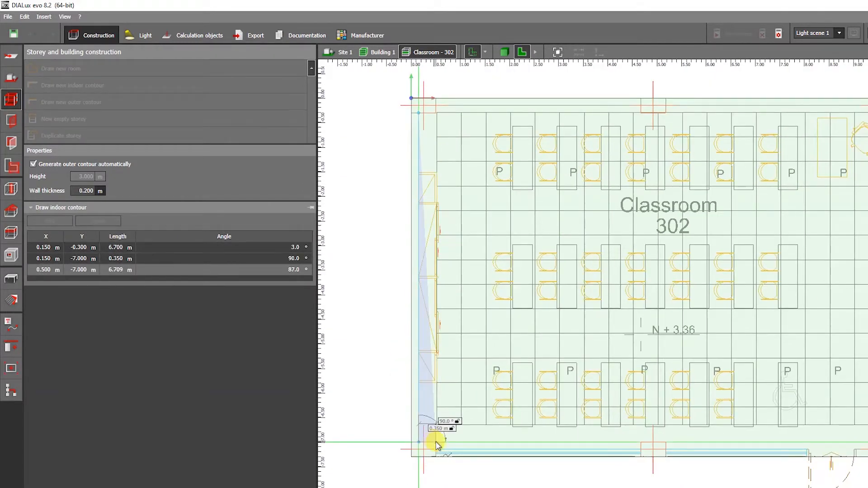
left_click(435, 442)
left_click(435, 450)
left_click(645, 450)
left_click(641, 442)
left_click(665, 442)
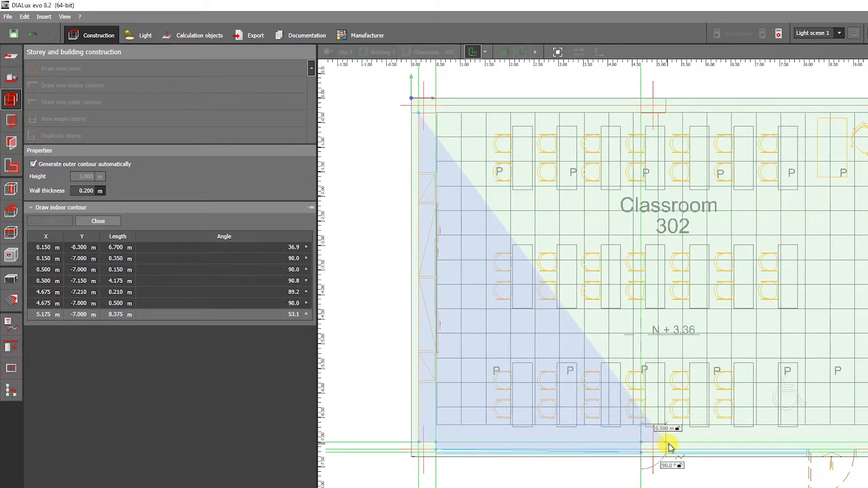
left_click(665, 450)
left_click(863, 448)
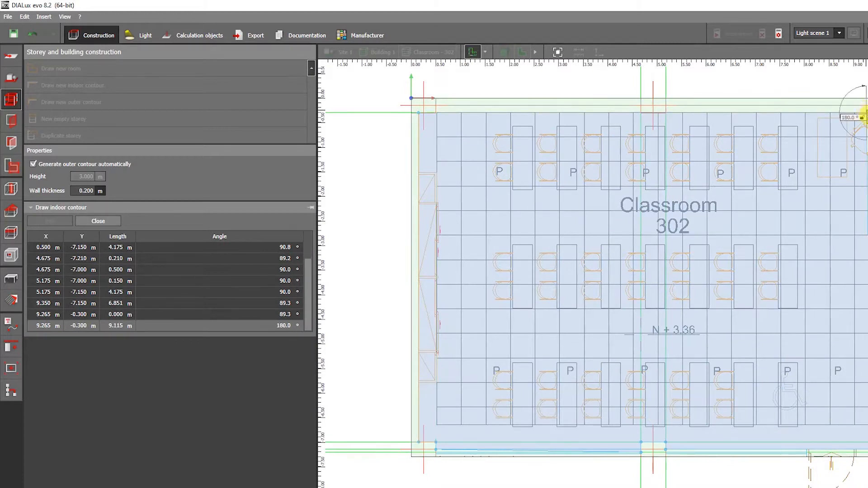
double_click(864, 113)
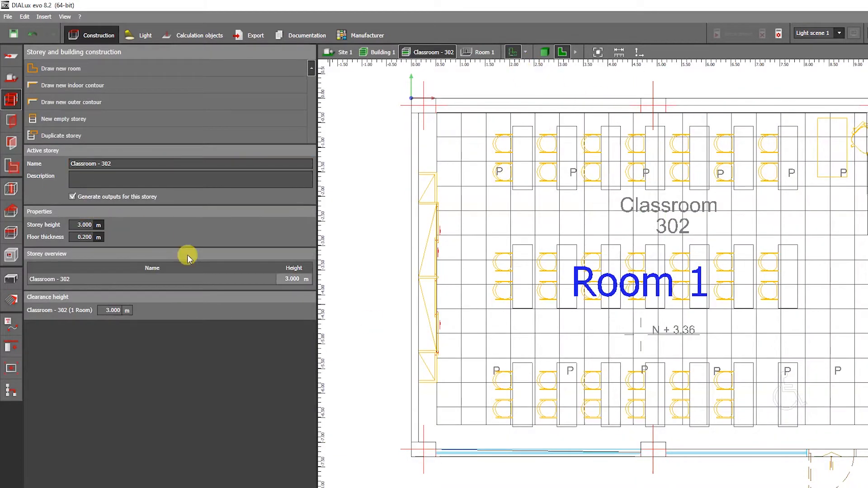
Step: Select the room's space and name it Classroom - 302
left_click(11, 170)
left_click(440, 216)
left_click(149, 146)
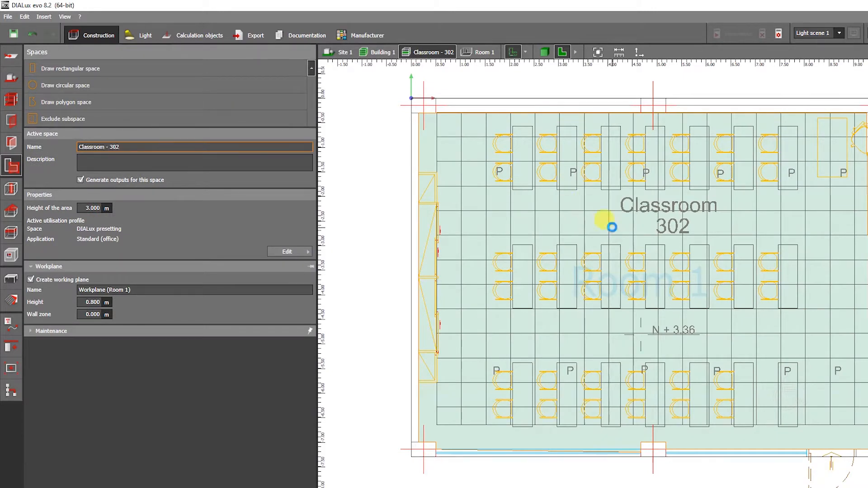
left_click(566, 52)
right_click_drag(718, 377, 587, 328)
left_click(833, 202)
scroll(692, 264, "up", 5)
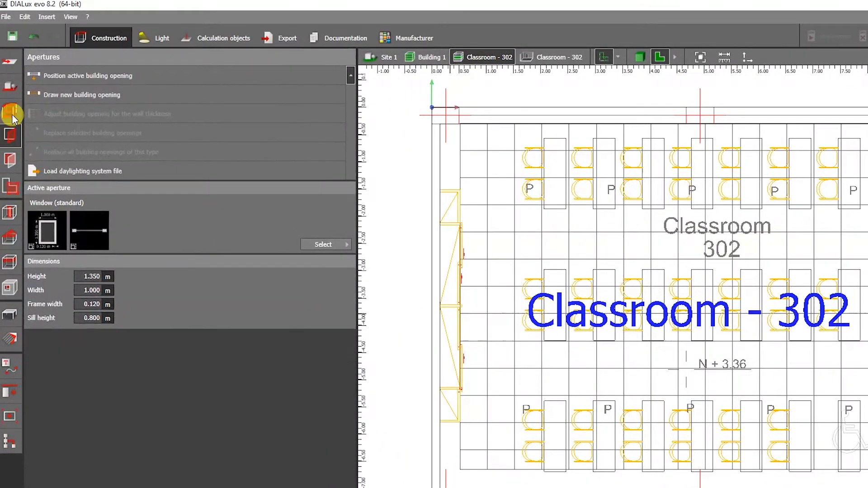
Step: Open the apertures tools and choose the 3-wing window with transom as the active aperture
left_click(9, 101)
left_click(9, 123)
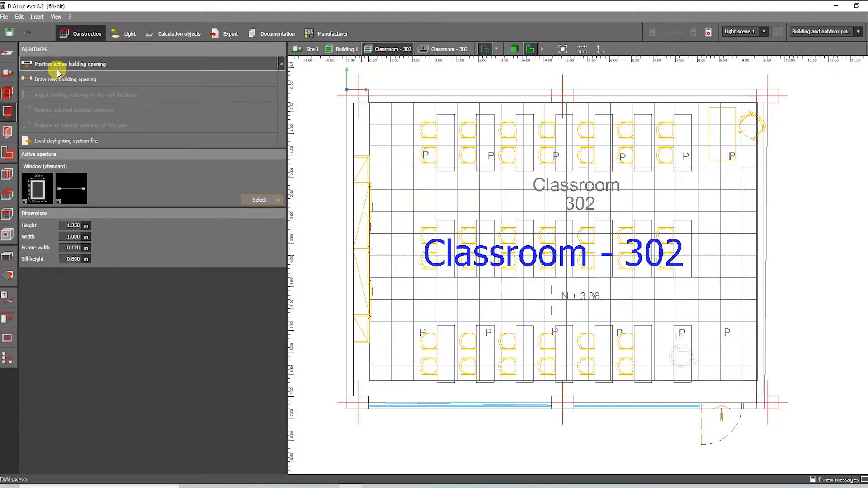
left_click(263, 199)
left_click(300, 242)
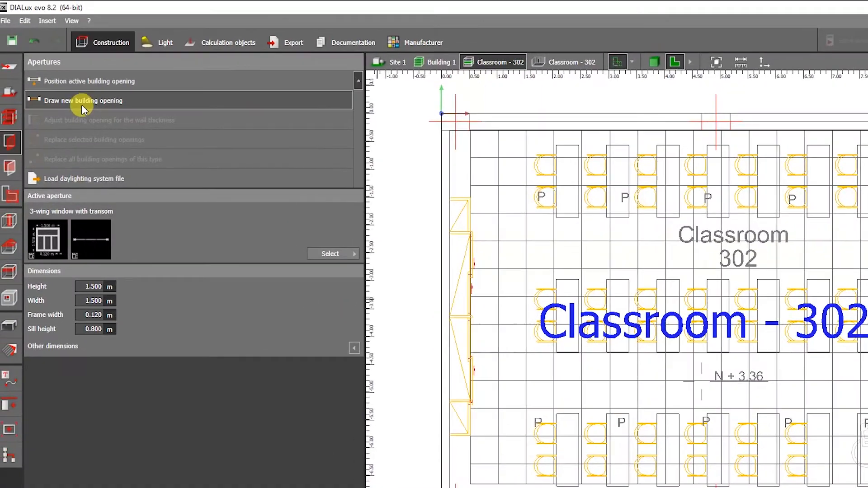
Step: Place a window about 4.18 m wide on the classroom's lower wall left of the middle column
left_click(81, 105)
middle_click_drag(502, 457, 507, 396)
scroll(508, 465, "up", 1)
left_click(474, 467)
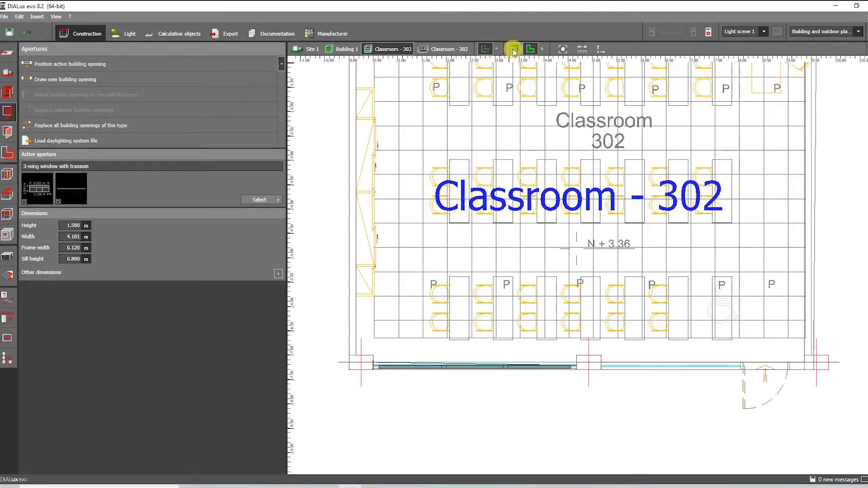
Step: Stretch the window in the 3D view to a height of about 2.25 m
left_click(513, 48)
left_click(488, 295)
right_click_drag(481, 245, 455, 237)
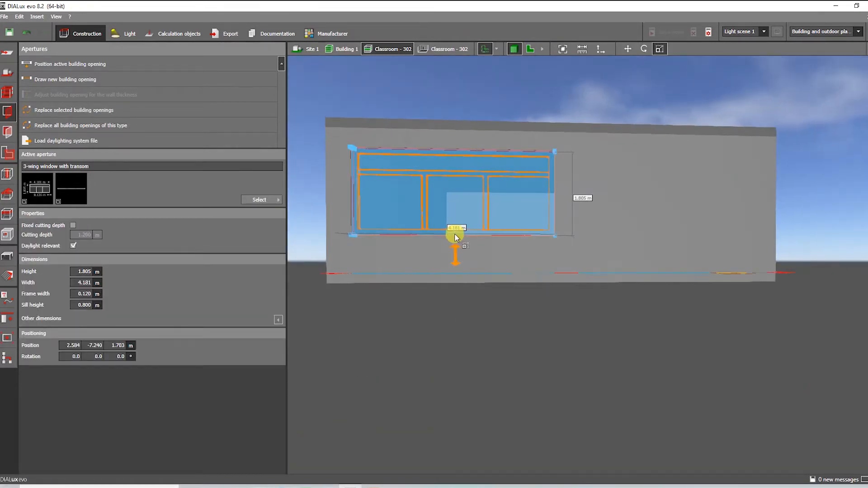
left_click(538, 329)
right_click_drag(538, 329, 637, 244)
left_click(530, 48)
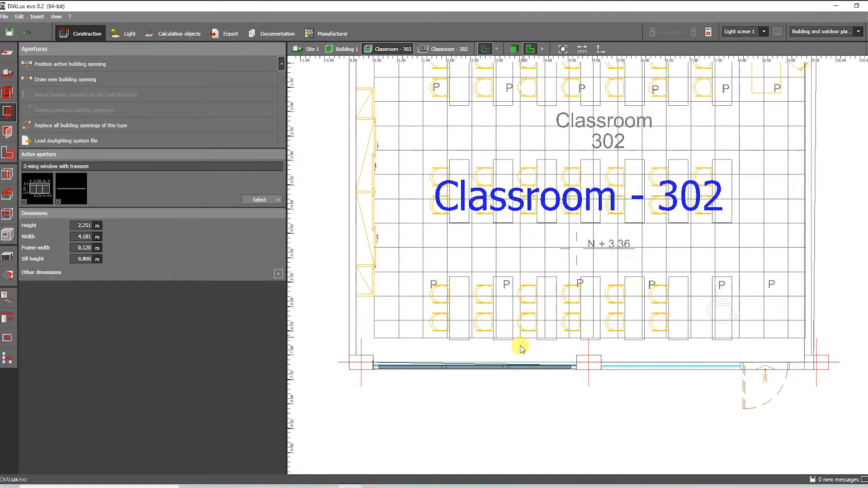
Step: Copy the window onto the lower wall segment between the middle column and the door
left_click(511, 364)
middle_click_drag(511, 367, 511, 336)
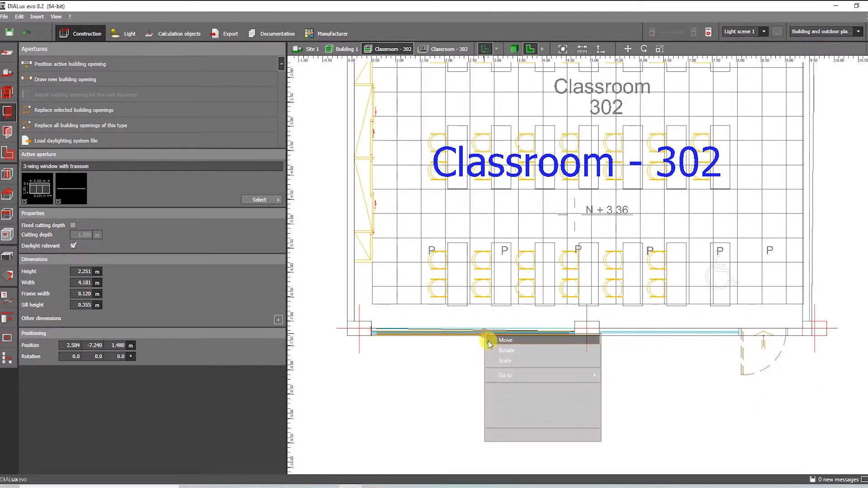
left_click_drag(738, 342, 705, 338)
scroll(705, 339, "up", 3)
middle_click_drag(704, 338, 634, 330)
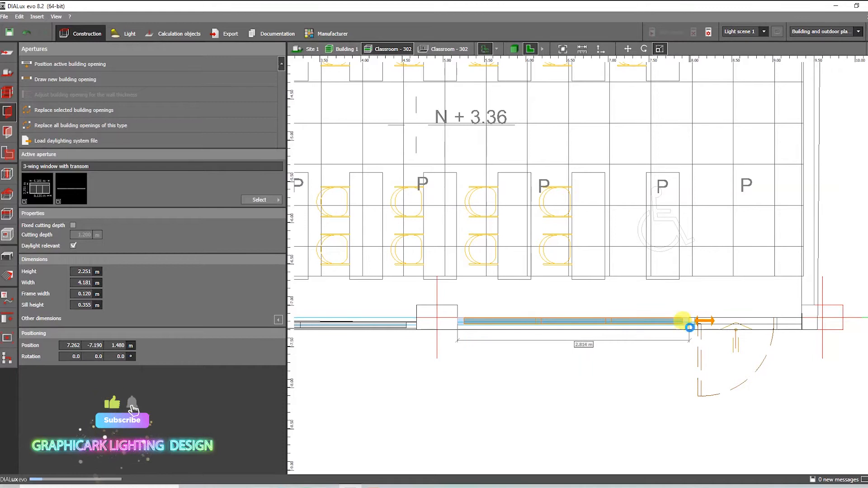
Step: Resize the copied window's width to about 2.88 m to fit the wall segment
middle_click_drag(722, 324, 728, 312)
scroll(718, 310, "up", 4)
left_click_drag(667, 309, 679, 308)
scroll(711, 306, "down", 6)
scroll(626, 291, "up", 3)
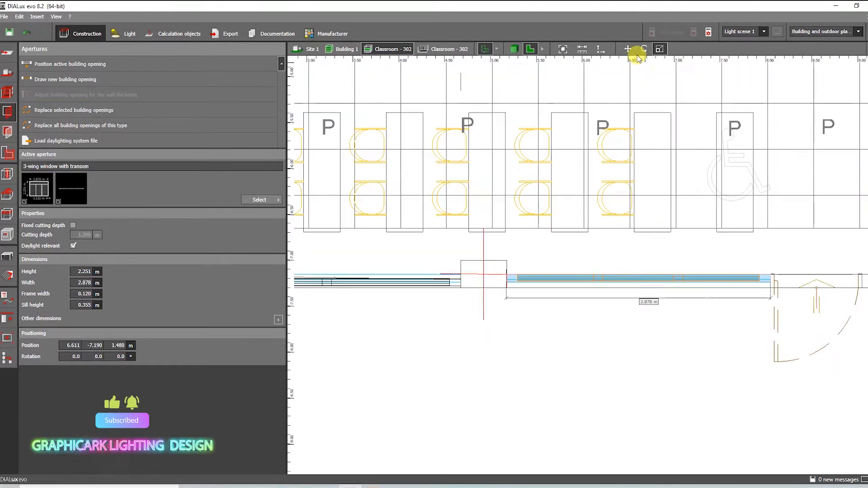
Step: Inspect the placed windows in the 3D view and return to the plan view
scroll(642, 248, "up", 2)
left_click(513, 49)
right_click_drag(604, 335, 588, 318)
scroll(577, 325, "down", 4)
left_click(530, 49)
scroll(437, 275, "down", 3)
middle_click_drag(370, 226, 408, 264)
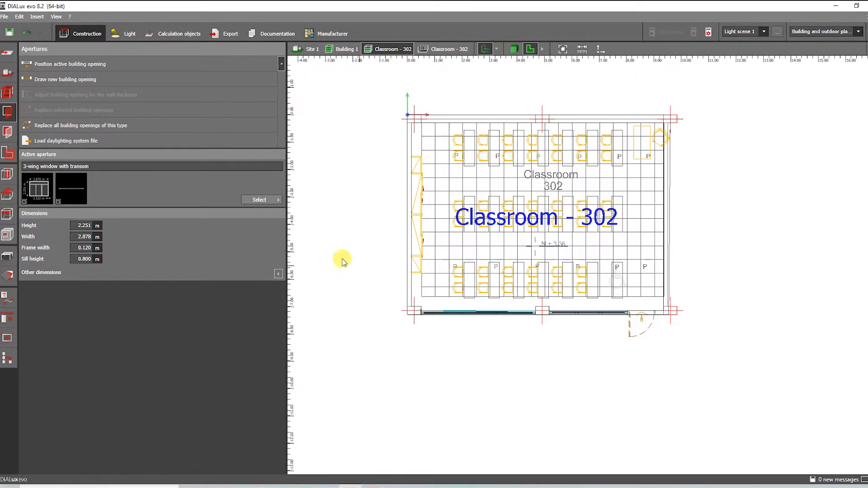
Step: Choose the standard door as the active aperture and place it in the lower right doorway
left_click(265, 200)
left_click(368, 253)
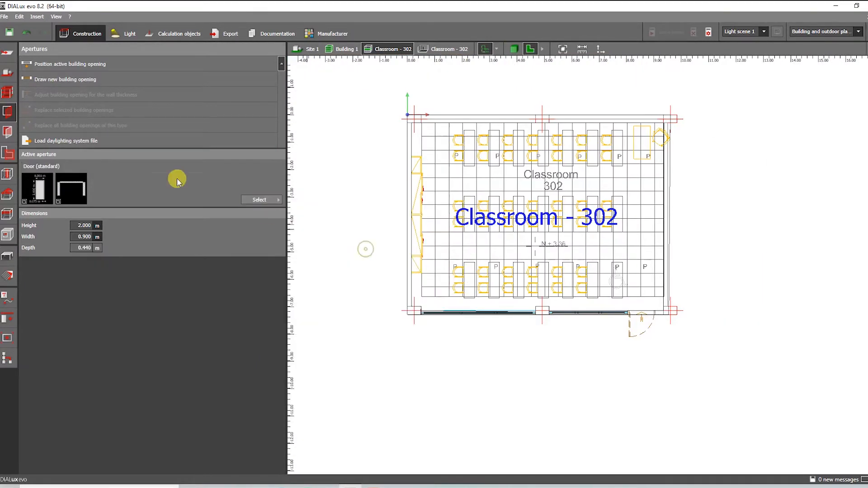
scroll(494, 285, "up", 3)
scroll(627, 263, "up", 2)
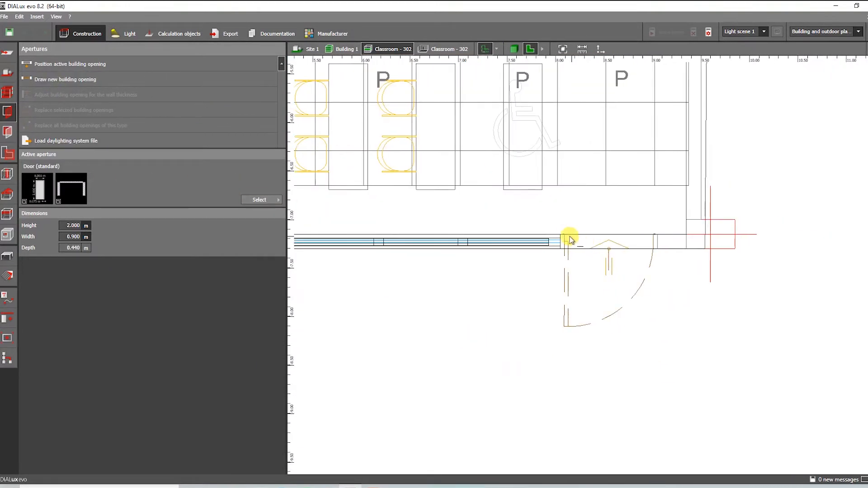
left_click(514, 49)
scroll(612, 251, "up", 3)
right_click_drag(556, 301, 543, 245)
scroll(544, 245, "up", 5)
right_click_drag(422, 184, 797, 260)
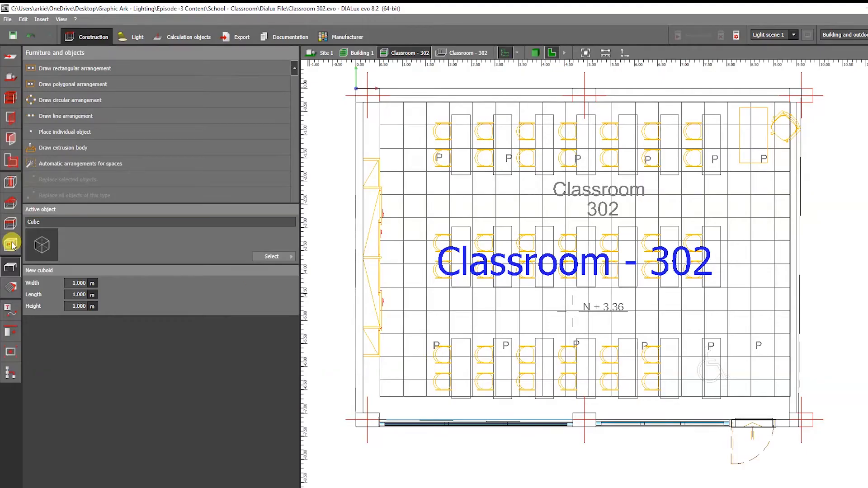
Step: Open the furniture catalog from home furniture and place a 100x80 standard table into the classroom plan
left_click(10, 224)
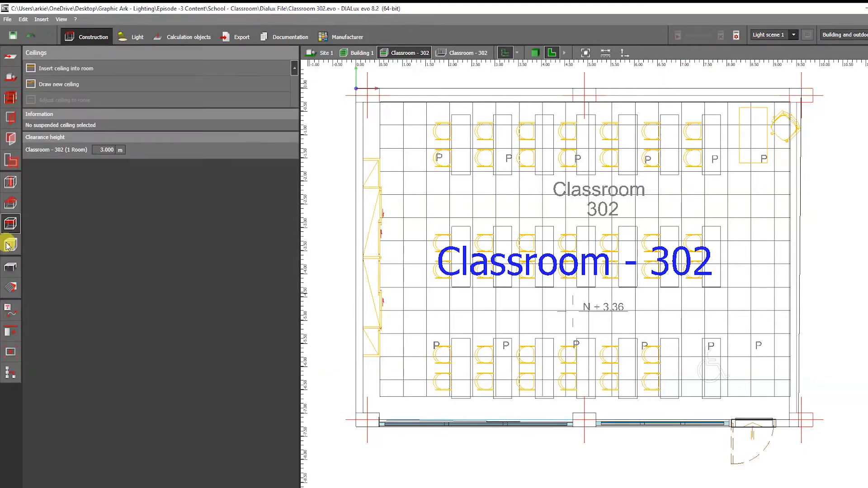
left_click(10, 267)
left_click(271, 256)
left_click(317, 305)
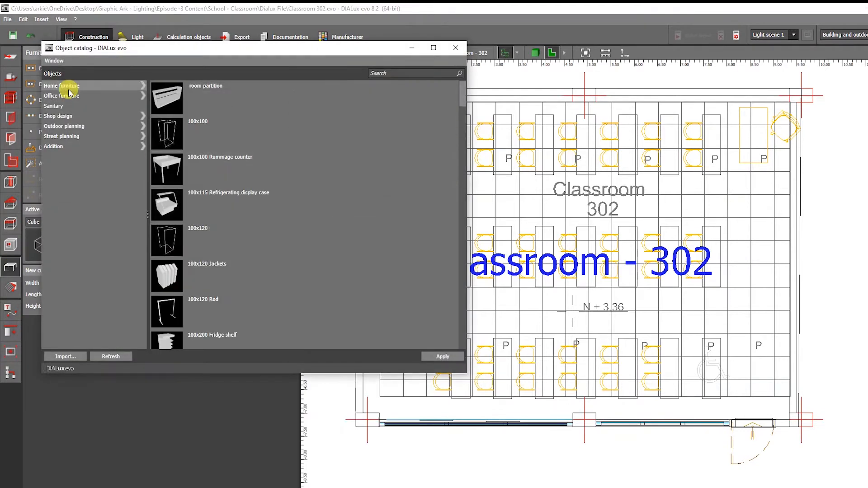
left_click(68, 87)
double_click(174, 193)
left_click_drag(38, 252, 470, 139)
scroll(470, 135, "up", 3)
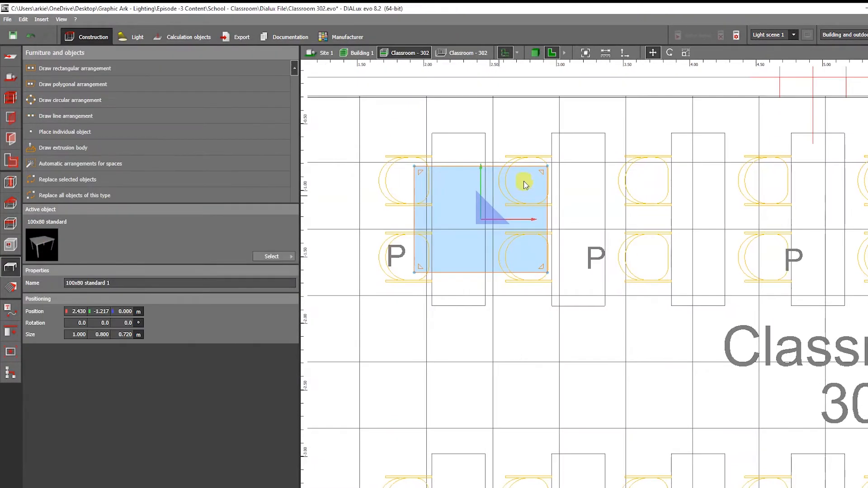
Step: Rotate the table -90° and resize it to about 0.44 m wide to fit the first drawn desk
left_click_drag(525, 244, 500, 230)
right_click(500, 229)
left_click(533, 262)
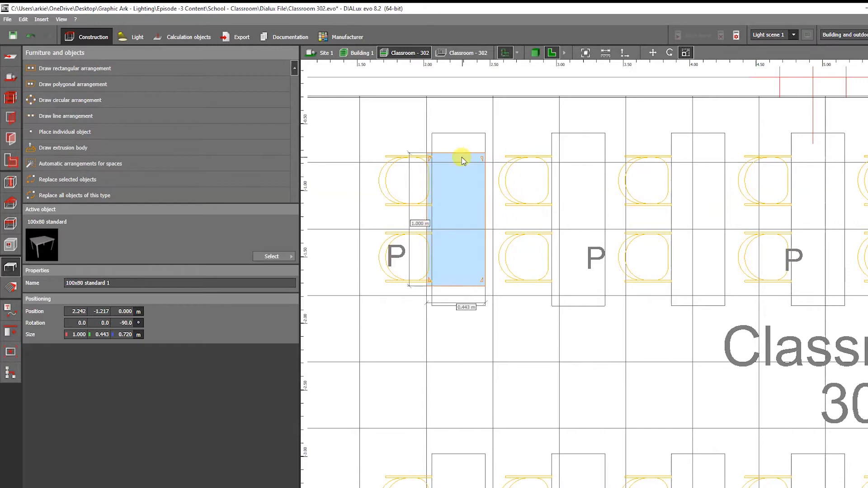
Step: Check the table in the 3D view and return to the plan view
left_click(535, 53)
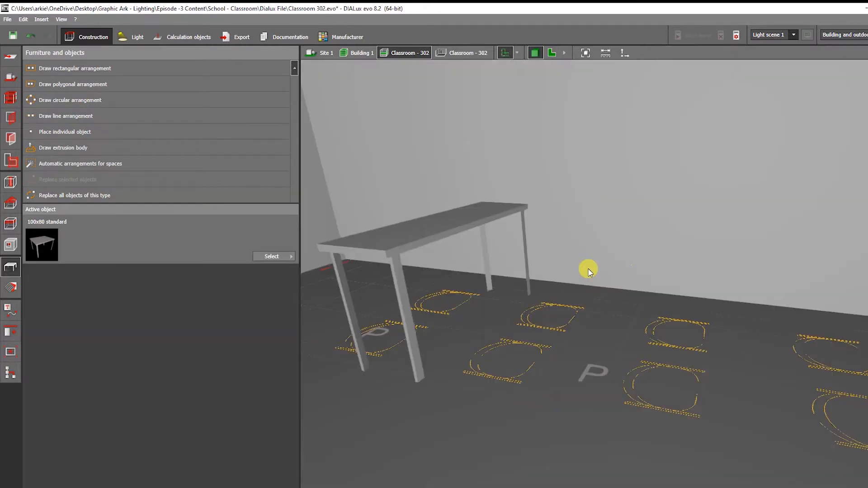
type("0.72")
left_click(435, 318)
left_click(552, 53)
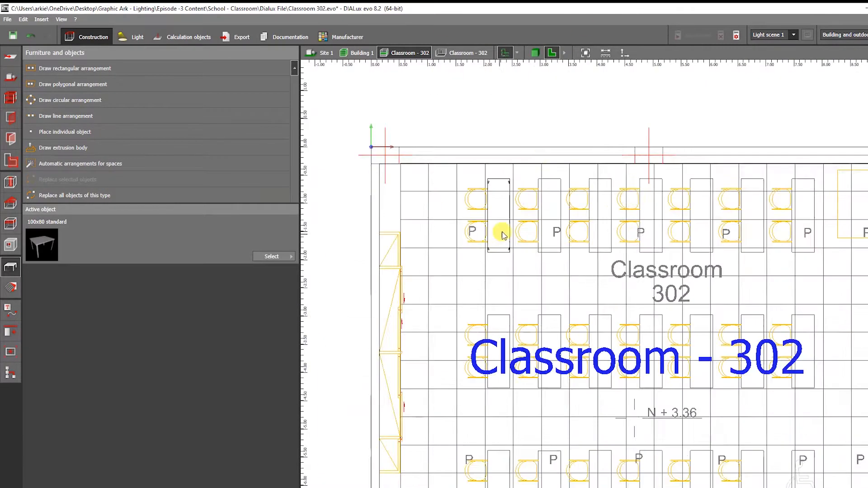
Step: Copy the table and place the copy over the next desk in the top row
left_click(498, 217)
scroll(533, 217, "up", 1)
middle_click_drag(610, 219, 546, 248)
key("ctrl+c")
key("ctrl+v")
left_click_drag(487, 245, 543, 246)
left_click(66, 115)
left_click(533, 238)
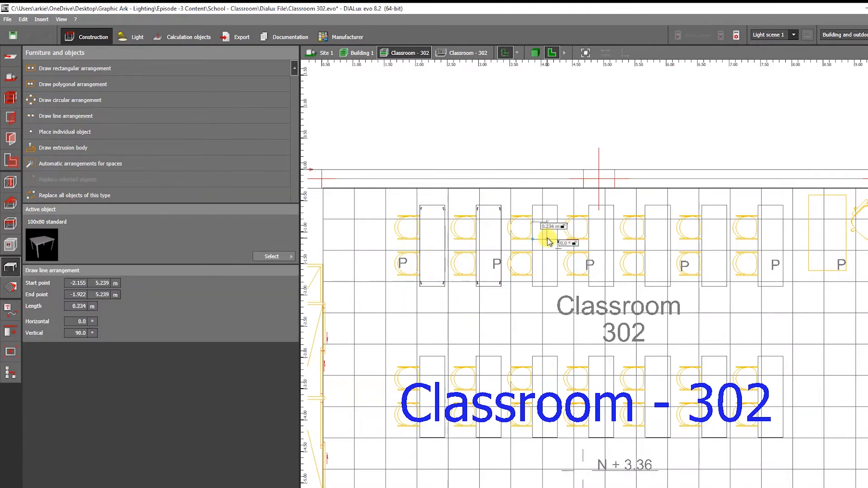
left_click(783, 240)
key("Delete")
Step: Copy and paste the tables repeatedly to cover the remaining desks of the top row
left_click_drag(391, 178, 595, 300)
key("ctrl+c")
key("ctrl+v")
left_click_drag(513, 246, 793, 247)
key("ctrl+c")
key("ctrl+v")
left_click(743, 308)
left_click(715, 267)
key("ctrl+c")
key("ctrl+v")
Step: Copy the top row of tables down onto the middle row of desks
left_click(536, 53)
right_click_drag(582, 186, 601, 253)
left_click(552, 53)
left_click_drag(413, 172, 728, 246)
key("ctrl+c")
key("ctrl+v")
left_click_drag(582, 171, 582, 271)
Step: Copy the middle row of tables down onto the bottom row of desks
left_click(535, 53)
right_click_drag(583, 158, 576, 189)
left_click(565, 202)
left_click(552, 53)
scroll(509, 362, "up", 3)
left_click_drag(418, 226, 772, 281)
key("ctrl+c")
key("ctrl+v")
left_click_drag(607, 224, 607, 355)
Step: Review the placed tables in the 3D view
scroll(607, 355, "down", 2)
left_click(535, 53)
right_click_drag(581, 170, 691, 286)
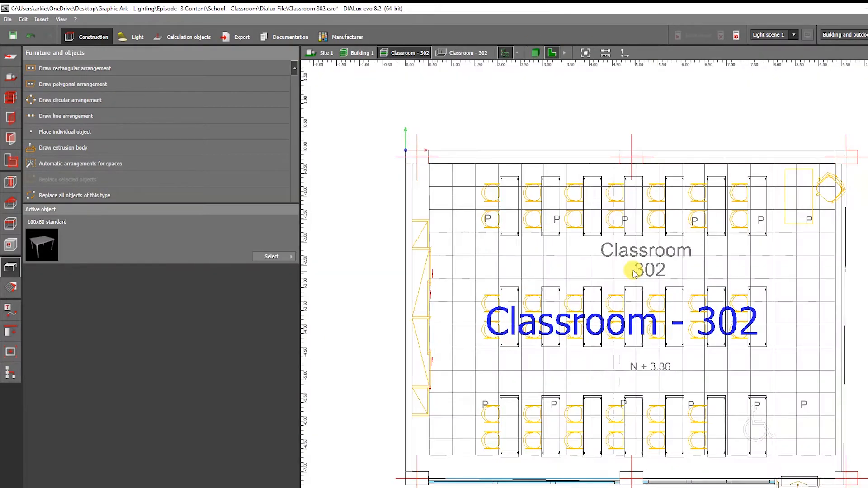
scroll(493, 266, "up", 2)
Step: Choose the Cantilever chair from the home furniture chairs in the object catalog
left_click(271, 256)
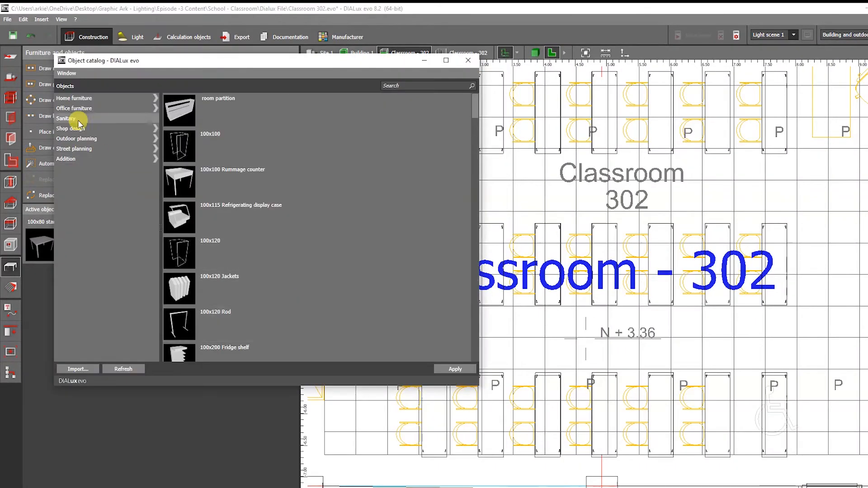
left_click(75, 98)
left_click(66, 128)
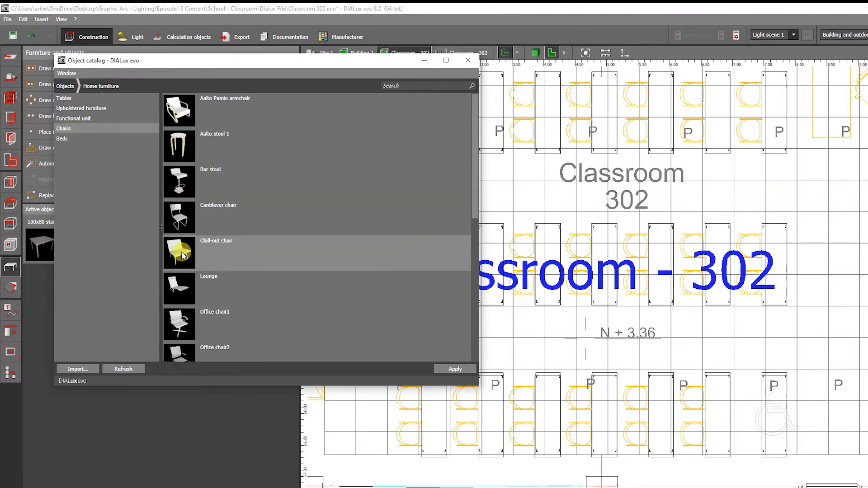
left_click(187, 222)
left_click(468, 60)
Step: Draw a line arrangement of two Cantilever chairs beside the first desk in the top row
scroll(587, 452, "down", 1)
scroll(425, 171, "up", 2)
left_click(64, 116)
scroll(433, 126, "up", 2)
left_click(451, 155)
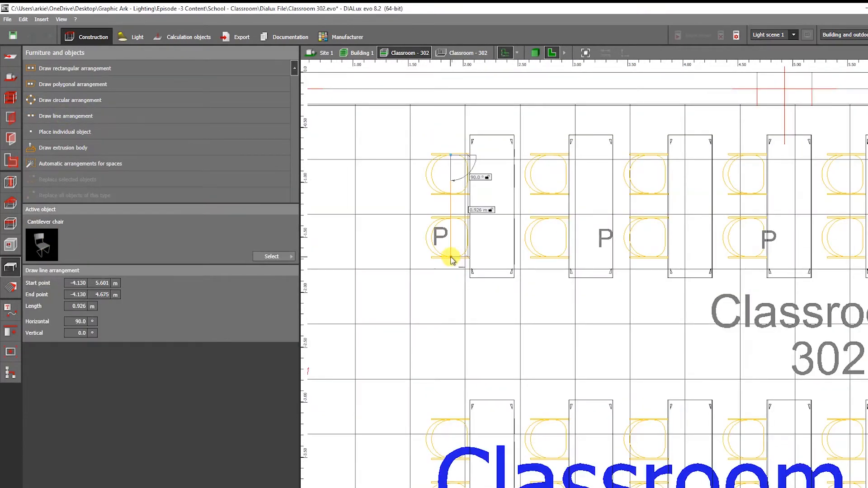
left_click(450, 258)
left_click(75, 312)
scroll(423, 241, "down", 1)
scroll(448, 229, "up", 1)
scroll(503, 235, "down", 3)
scroll(463, 206, "up", 3)
Step: Rotate the pair of chairs to face the first desk
left_click(535, 53)
right_click_drag(607, 163, 555, 170)
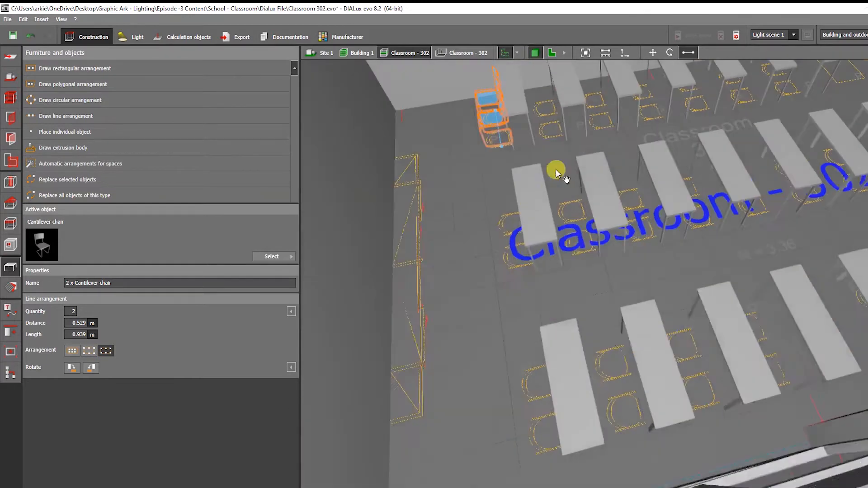
left_click(552, 53)
scroll(451, 186, "up", 1)
left_click(669, 53)
left_click_drag(436, 261, 436, 135)
scroll(436, 181, "down", 2)
Step: Move the chair pair into position at the first desk of the top row
left_click(652, 53)
left_click_drag(452, 193, 538, 187, "ctrl")
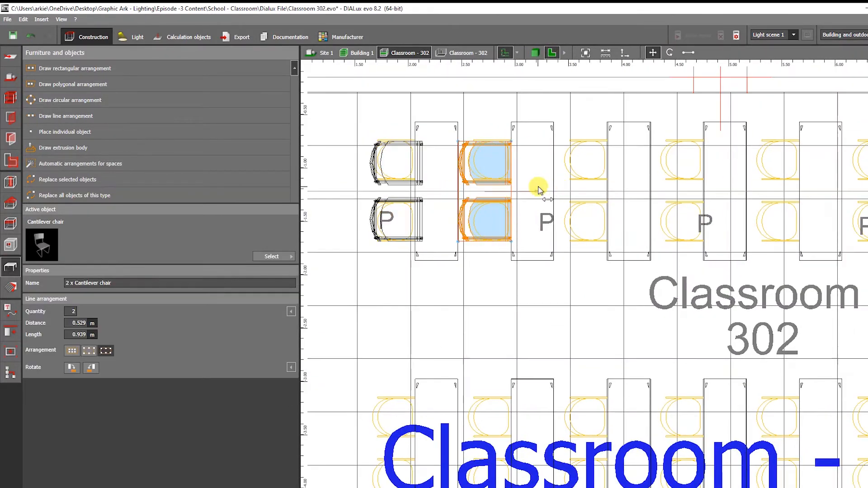
middle_click_drag(583, 221, 474, 239)
left_click_drag(430, 213, 513, 223, "ctrl")
Step: Copy the chair pair to each desk along the top row
left_click(535, 52)
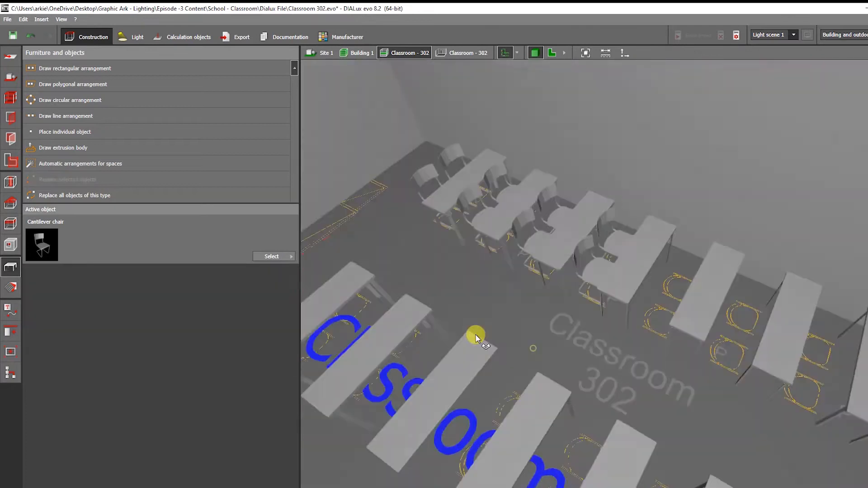
left_click(551, 53)
left_click(534, 242)
left_click_drag(563, 220, 723, 222, "ctrl")
scroll(724, 265, "down", 3)
middle_click_drag(724, 265, 632, 270)
scroll(633, 269, "up", 1)
left_click_drag(619, 231, 689, 232, "ctrl")
scroll(690, 231, "up", 1)
middle_click_drag(693, 226, 716, 221)
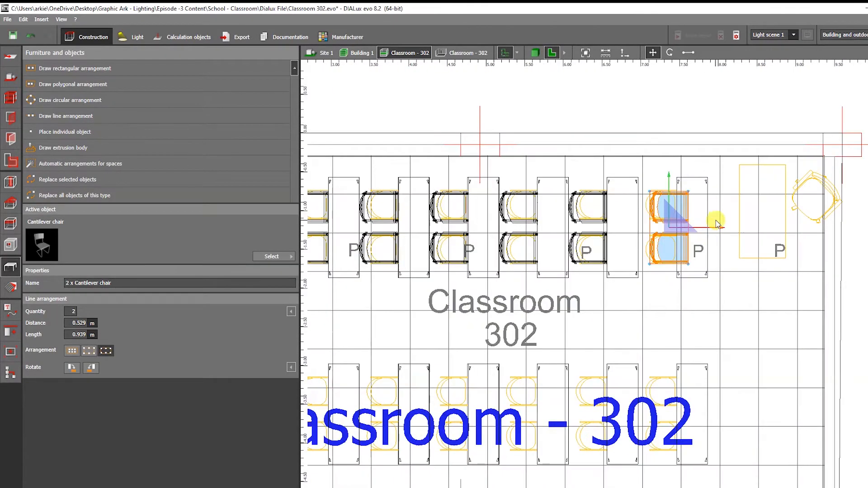
Step: Check the chair row in the 3D view and return to the plan
key("Escape")
left_click(535, 52)
scroll(574, 190, "down", 3)
right_click_drag(581, 217, 701, 305)
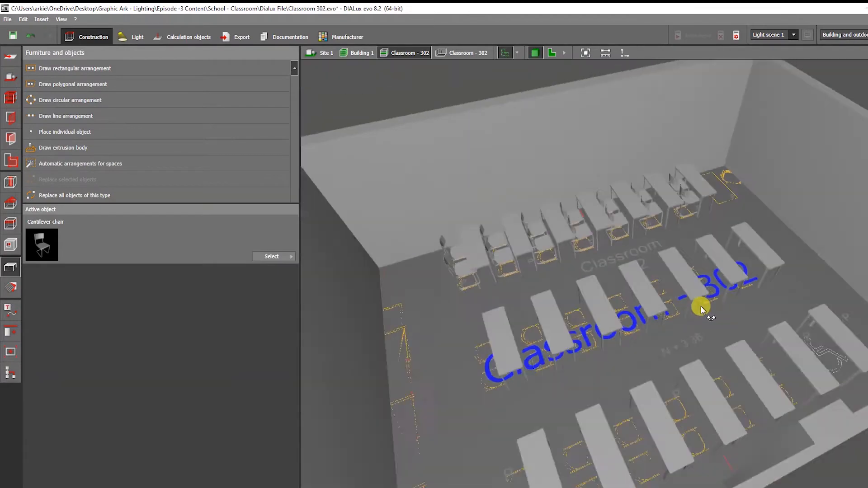
left_click(552, 53)
Step: Select the row of chairs and copy it down onto the other desk rows
middle_click_drag(628, 210, 532, 181)
scroll(466, 371, "up", 1)
left_click_drag(378, 222, 772, 449)
right_click(724, 274)
left_click(752, 385)
left_click_drag(377, 103, 736, 195)
left_click_drag(563, 97, 577, 358, "ctrl")
Step: Review the chair rows in the 3D view and return to the plan
left_click(535, 53)
key("Escape")
scroll(600, 164, "up", 5)
right_click_drag(600, 180, 474, 402)
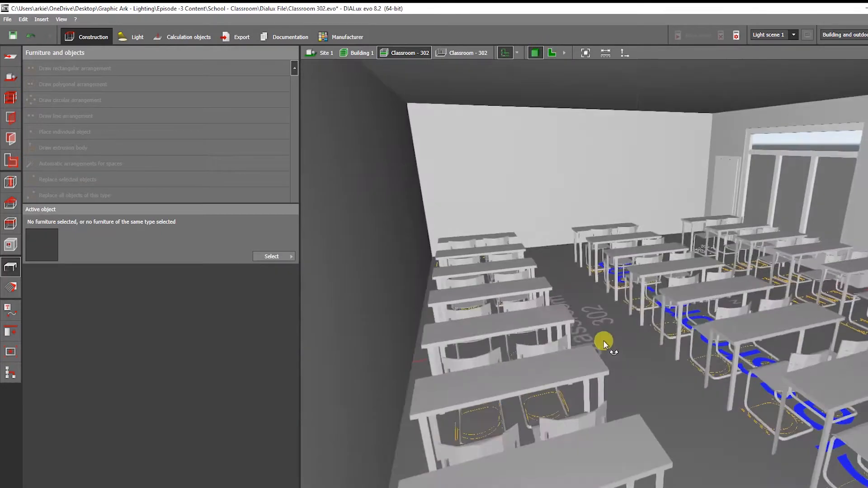
left_click(552, 52)
Step: Move and resize a table to fit the desk at the right end of the top row
scroll(687, 206, "up", 4)
left_click(531, 251)
left_click_drag(552, 279, 710, 260, "ctrl")
left_click(685, 53)
left_click_drag(669, 354, 671, 341)
scroll(671, 341, "down", 1)
middle_click_drag(676, 262, 716, 258)
key("Escape")
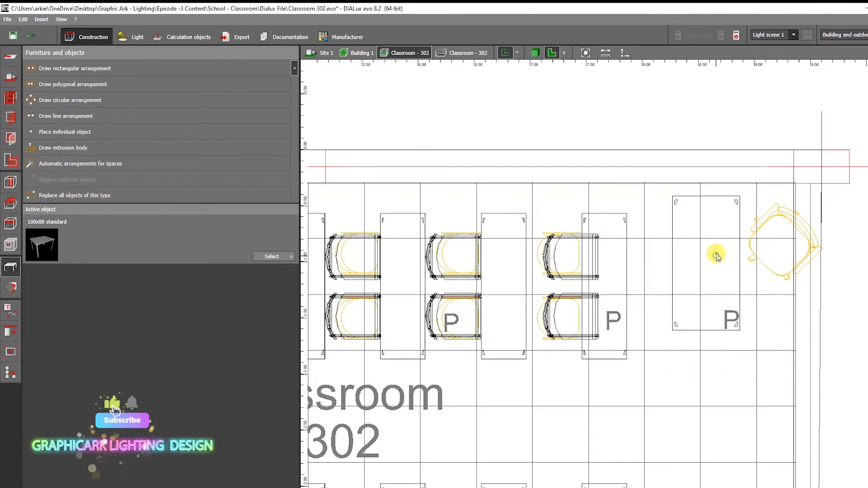
left_click(717, 258)
Step: Inspect the adjusted desk in the 3D view and return to the plan
left_click(535, 53)
key("Escape")
scroll(747, 194, "up", 3)
right_click_drag(747, 194, 705, 226)
left_click(552, 53)
scroll(453, 79, "down", 1)
Step: Choose the Armchair Wassily from the office furniture chairs in the object catalog
left_click(273, 256)
left_click(88, 121)
left_click(90, 121)
double_click(90, 122)
left_click(84, 122)
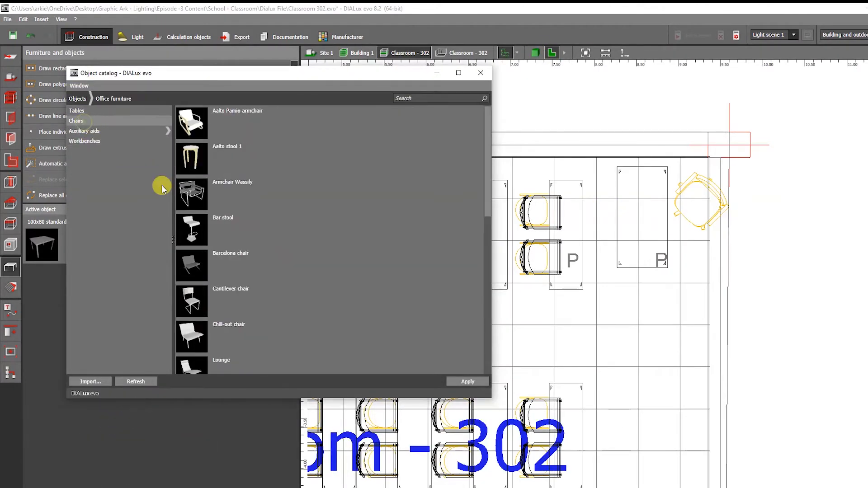
left_click(200, 200)
left_click(481, 73)
Step: Place an individual Armchair Wassily at the teacher's desk and rotate it
left_click(64, 132)
left_click(659, 176)
left_click(669, 53)
left_click_drag(603, 167, 592, 230)
left_click(652, 52)
Step: Undo the last armchair edit and review the furnished classroom in 3D
left_click(535, 53)
key("ctrl+z")
right_click_drag(568, 201, 540, 236)
scroll(614, 248, "down", 5)
scroll(679, 243, "down", 3)
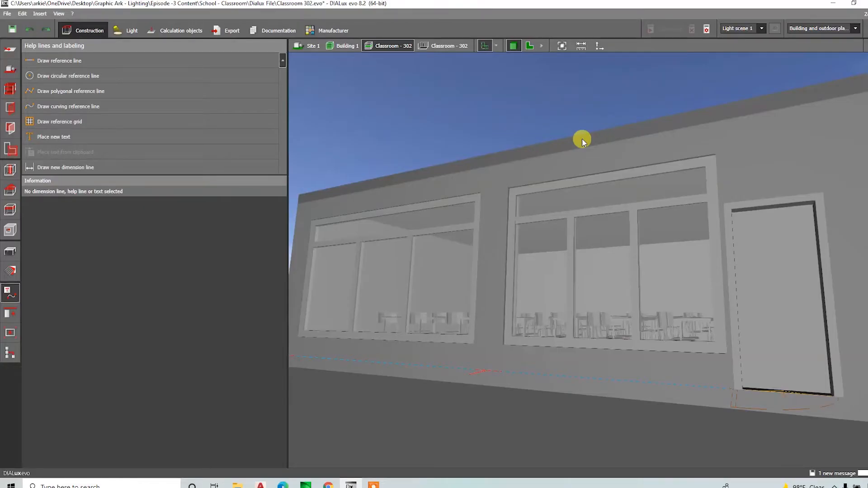
scroll(576, 255, "up", 3)
scroll(563, 271, "up", 10)
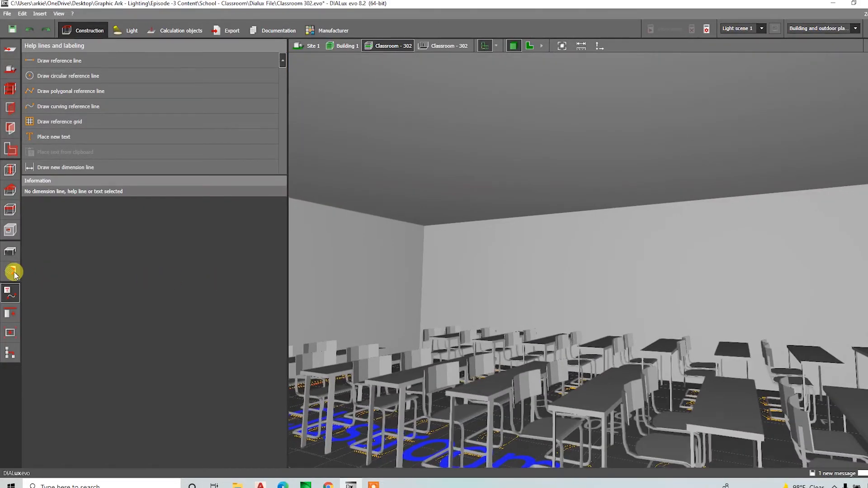
Step: Create a texture material from armstrong-ceiling-tile-250x250 and apply it to the ceiling
left_click(11, 274)
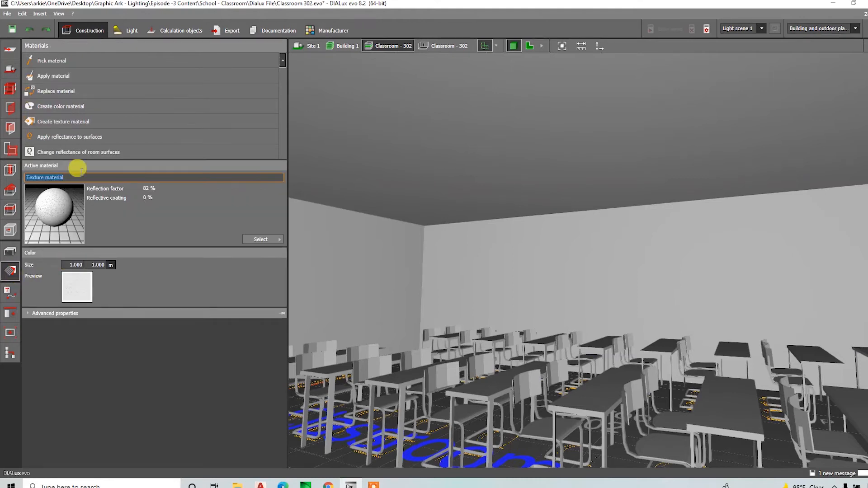
left_click(96, 123)
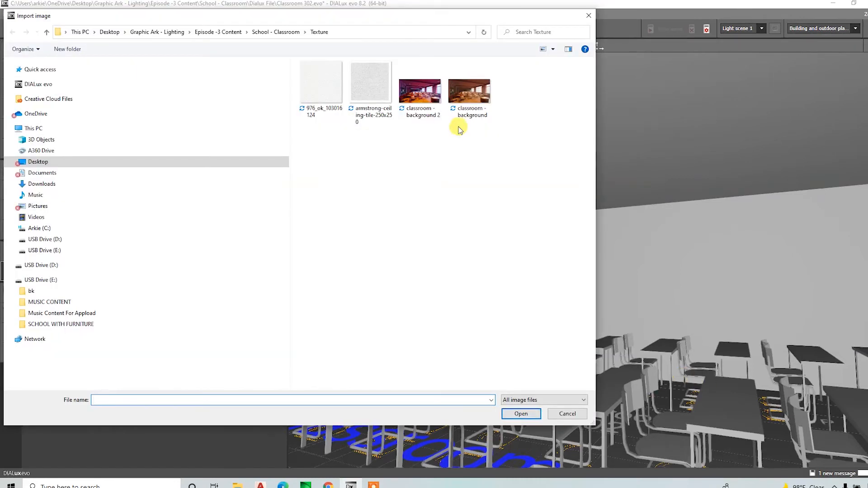
left_click(553, 50)
left_click(579, 33)
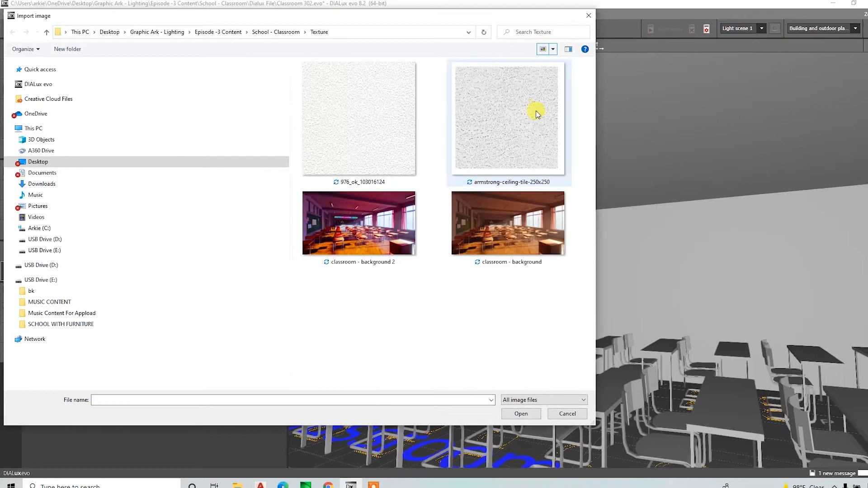
double_click(536, 102)
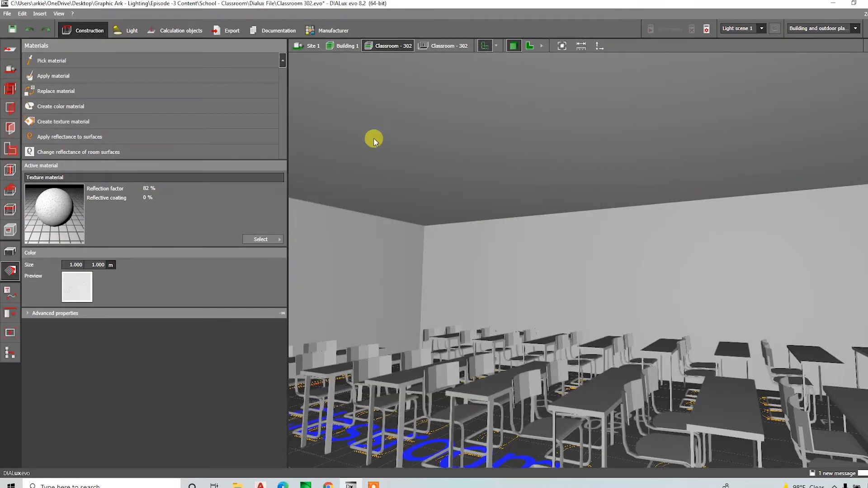
left_click(84, 76)
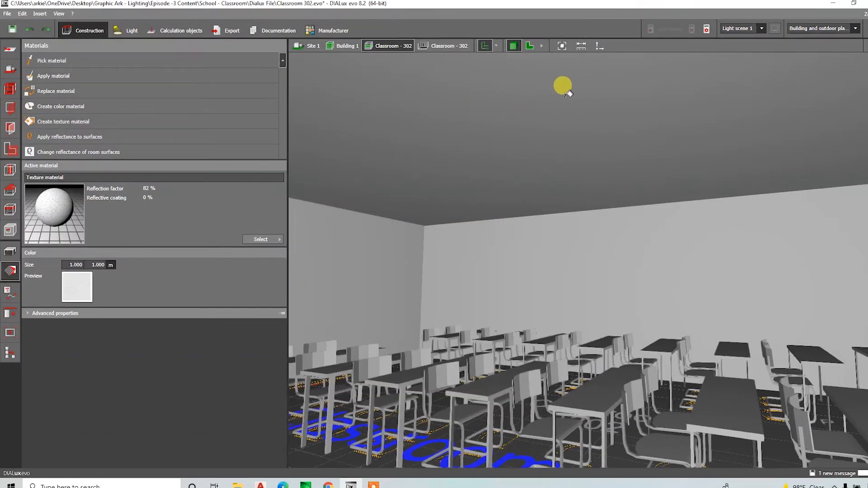
right_click_drag(537, 156, 511, 202)
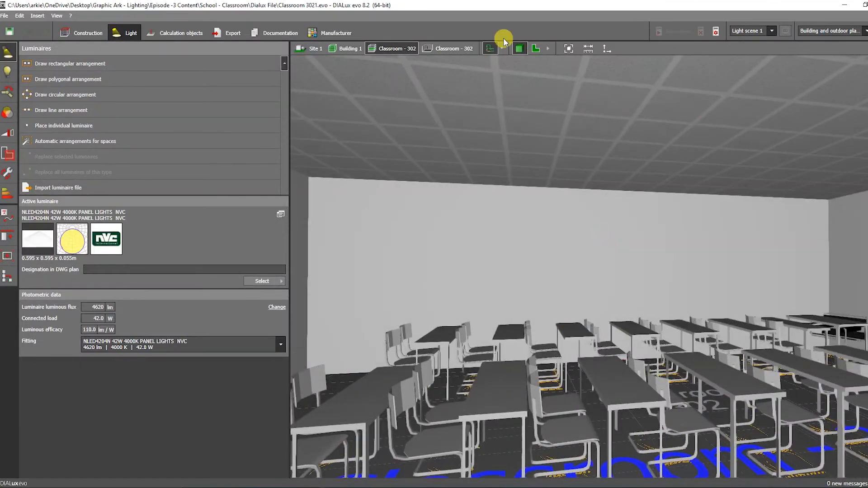
Step: Draw a line arrangement of four NLED4204N panel luminaires, about 7.5 m long, across the room's upper section
left_click(535, 49)
scroll(603, 278, "down", 3)
left_click(72, 113)
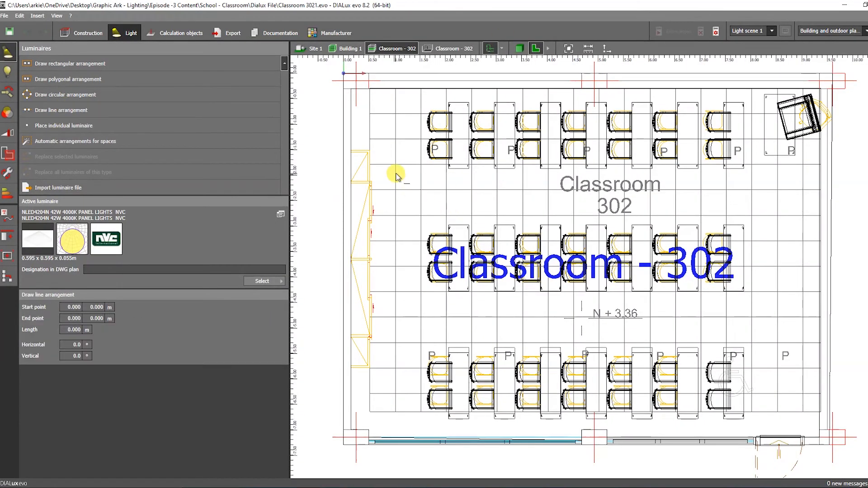
left_click(745, 180)
left_click(100, 373)
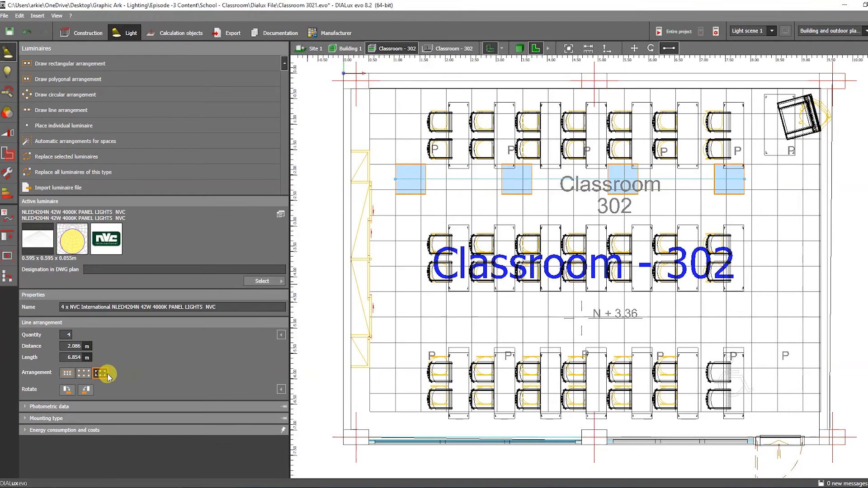
left_click(757, 181)
left_click(519, 48)
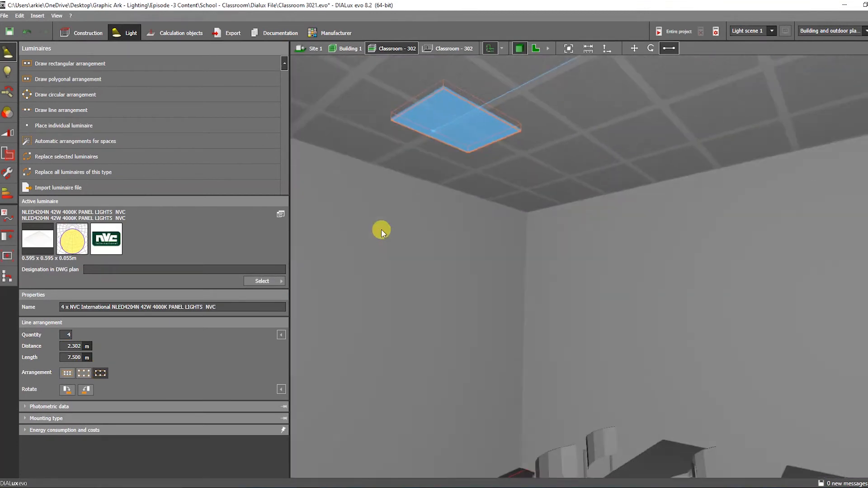
Step: Dissolve the line arrangement and shift the first panel luminaire so it sits within a ceiling tile
right_click_drag(381, 229, 488, 217)
left_click(634, 48)
scroll(604, 175, "down", 3)
left_click_drag(602, 126, 653, 126)
scroll(652, 126, "up", 3)
right_click_drag(480, 218, 555, 164)
left_click(554, 164)
right_click(555, 163)
left_click(612, 169)
left_click_drag(550, 178, 494, 176)
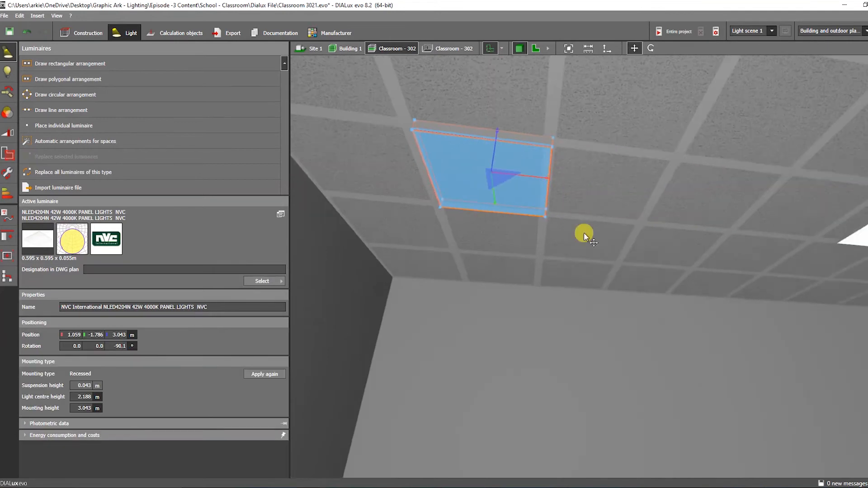
Step: Move the remaining panel luminaires of the row so each aligns with the ceiling grid tiles
middle_click_drag(813, 222, 619, 174)
left_click(619, 174)
left_click_drag(616, 182, 611, 181)
right_click_drag(611, 181, 667, 280)
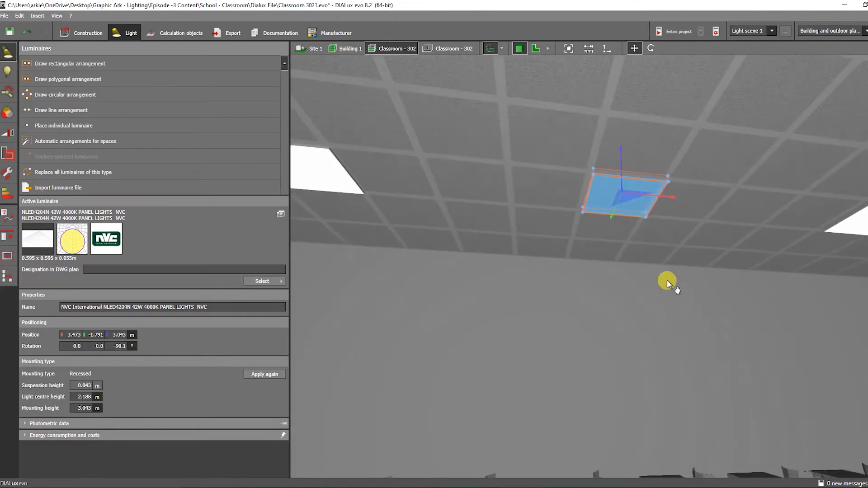
middle_click_drag(836, 181, 606, 202)
left_click(606, 202)
left_click_drag(642, 198, 630, 197)
scroll(631, 198, "down", 5)
mouse_move(631, 198)
right_mouse_down()
mouse_move(642, 273)
mouse_move(619, 196)
right_mouse_up()
left_click(641, 272)
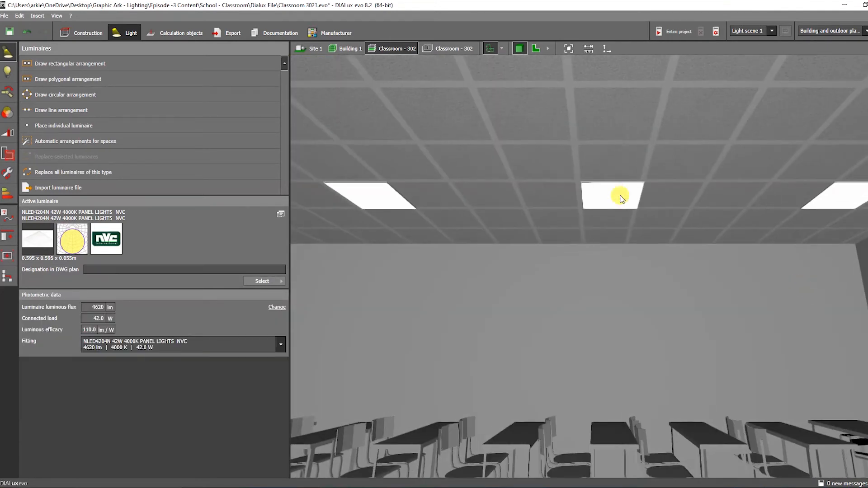
Step: Duplicate the four-luminaire line arrangement and move the copy into another row across the ceiling
left_click(620, 196)
left_click(548, 49)
left_click(568, 48)
scroll(748, 170, "up", 8)
left_click(697, 48)
left_click_drag(623, 93, 631, 121)
scroll(631, 106, "up", 2)
left_click(520, 48)
left_click(596, 248)
right_click_drag(595, 248, 489, 248)
left_click(513, 295)
scroll(514, 295, "down", 3)
scroll(514, 294, "up", 3)
left_click(513, 295)
left_click(489, 247)
left_click_drag(495, 236, 712, 223)
middle_click_drag(706, 298, 601, 292)
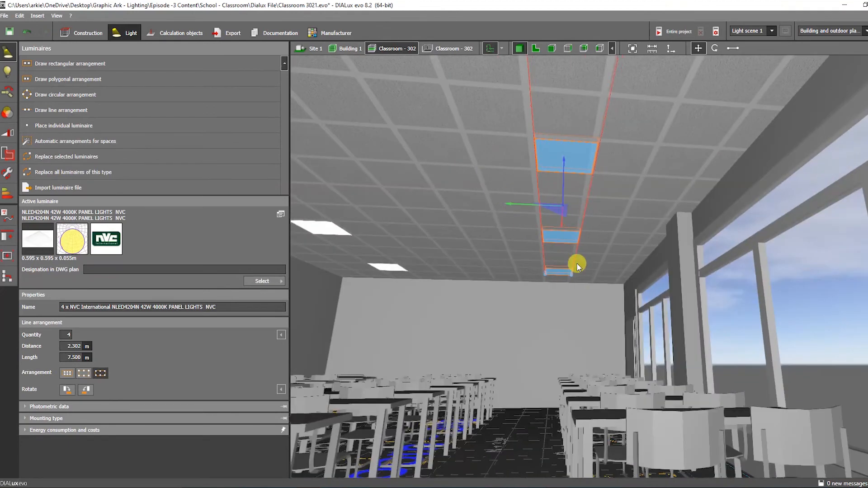
left_click(581, 277)
scroll(580, 276, "down", 5)
right_click_drag(580, 277, 437, 318)
scroll(519, 298, "up", 4)
right_click_drag(634, 270, 649, 231)
Step: Start the lighting calculation for the entire project
left_click(674, 31)
scroll(628, 265, "up", 3)
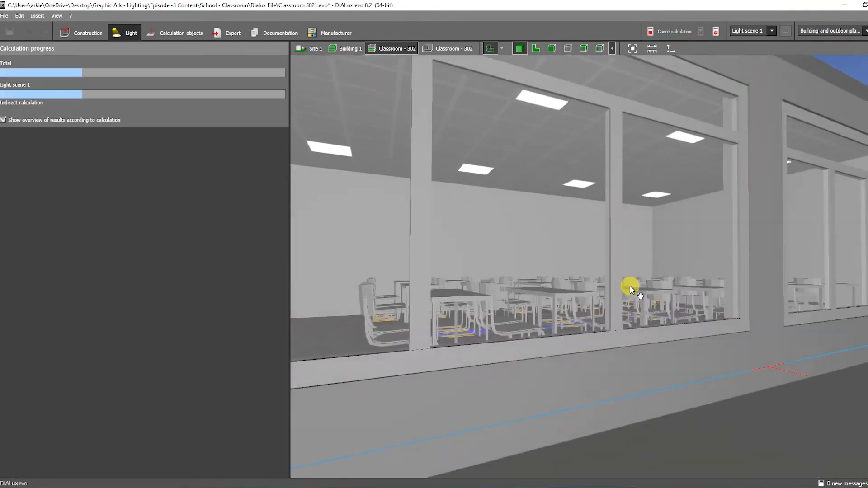
right_click_drag(628, 264, 666, 131)
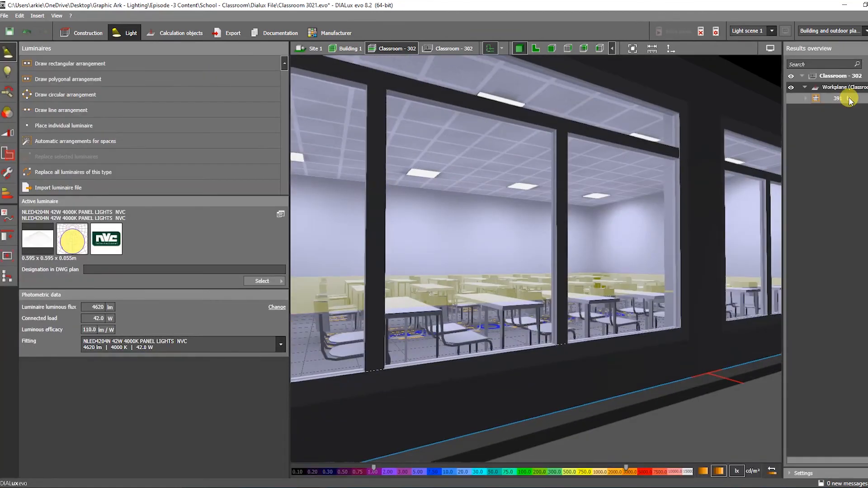
Step: Examine the calculated illuminance results inside Classroom - 302 from different viewpoints
scroll(536, 228, "up", 5)
right_click_drag(537, 228, 479, 232)
scroll(516, 244, "down", 5)
left_click(434, 48)
right_click_drag(493, 150, 434, 194)
scroll(434, 193, "up", 5)
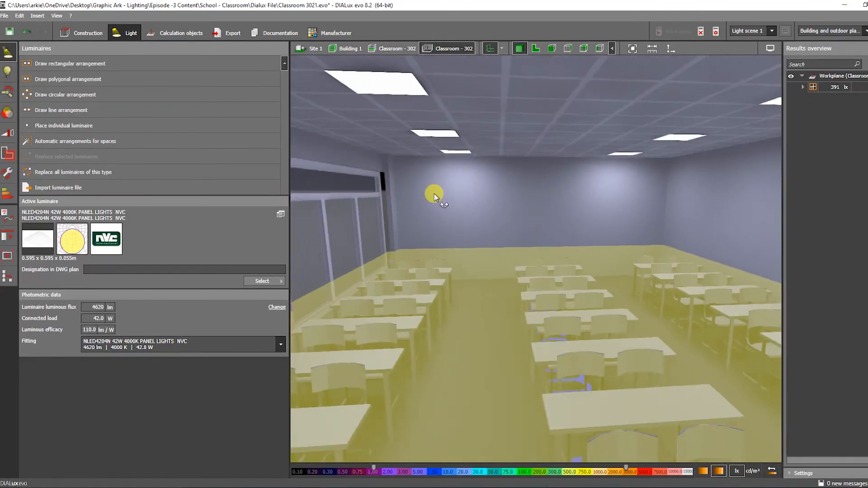
Step: View the lit classroom from outside at the building level
left_click(391, 48)
scroll(439, 148, "up", 5)
left_click(346, 46)
right_click_drag(430, 67, 504, 199)
scroll(527, 216, "up", 5)
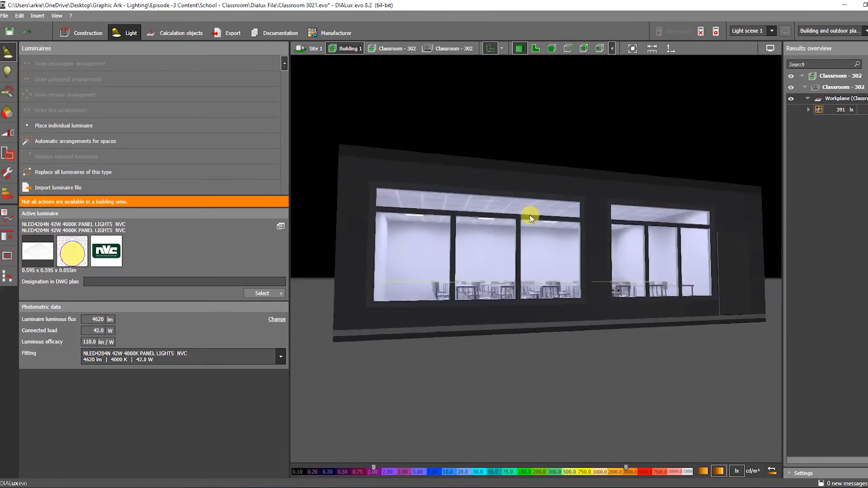